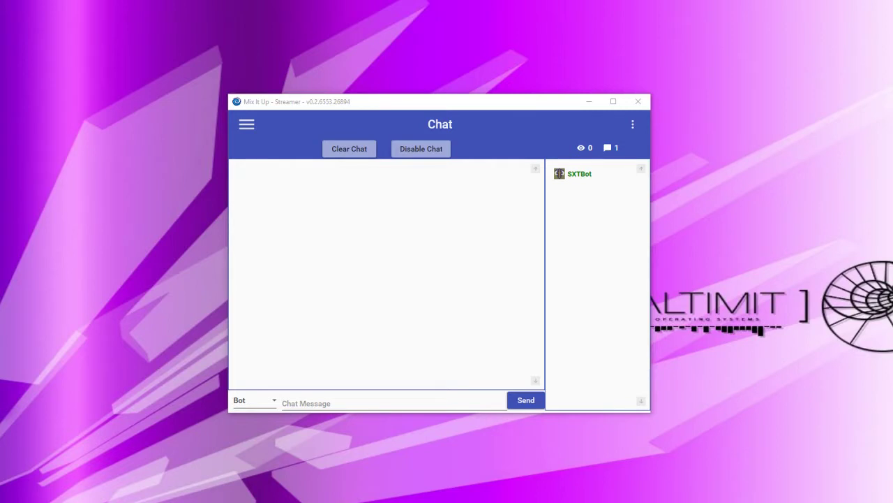
Look through the Commands, Interactive, Events and Timers pages to compare the kinds of commands available
{"action": "left_click", "coordinate": [246, 124]}
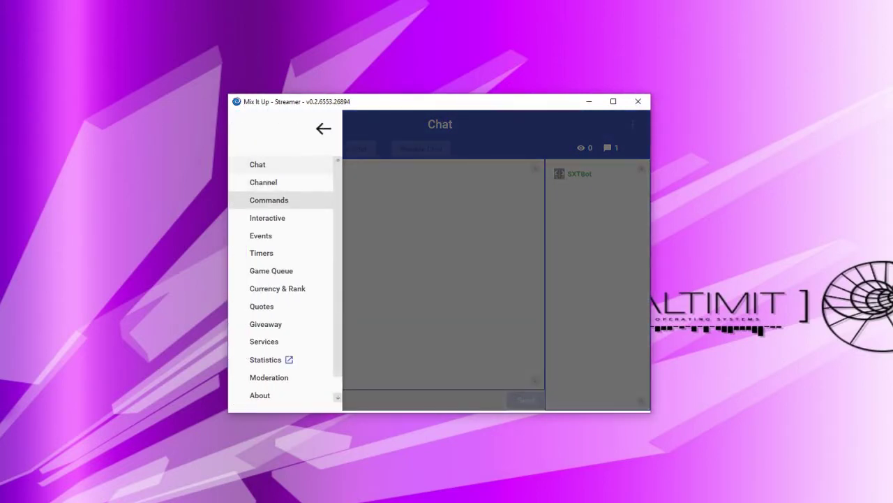
{"action": "left_click", "coordinate": [269, 200]}
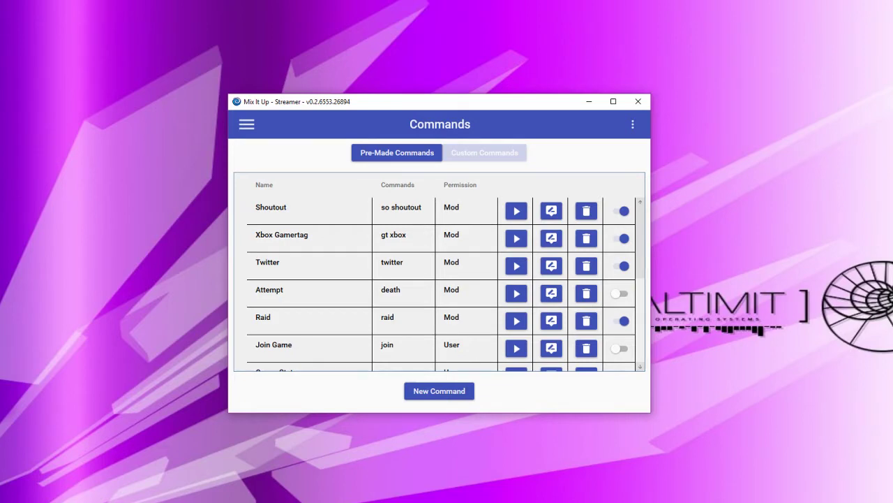
{"action": "left_click", "coordinate": [246, 125]}
{"action": "left_click", "coordinate": [268, 217]}
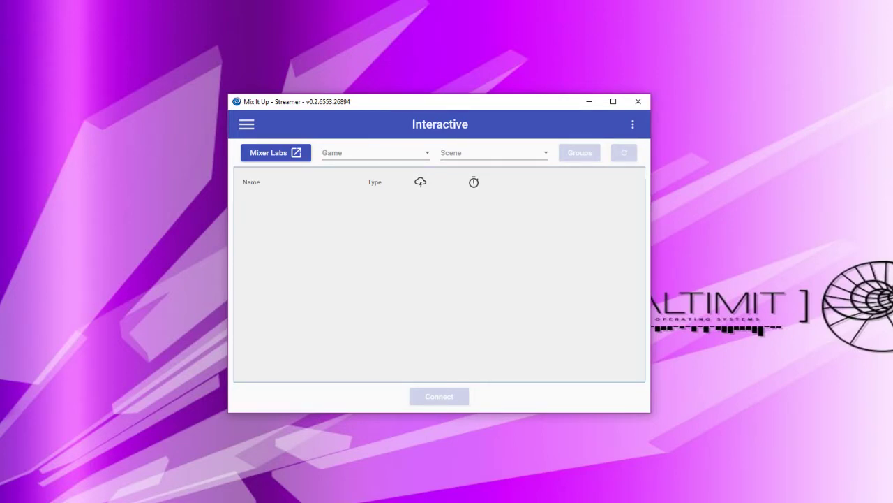
{"action": "left_click", "coordinate": [246, 124]}
{"action": "left_click", "coordinate": [261, 235]}
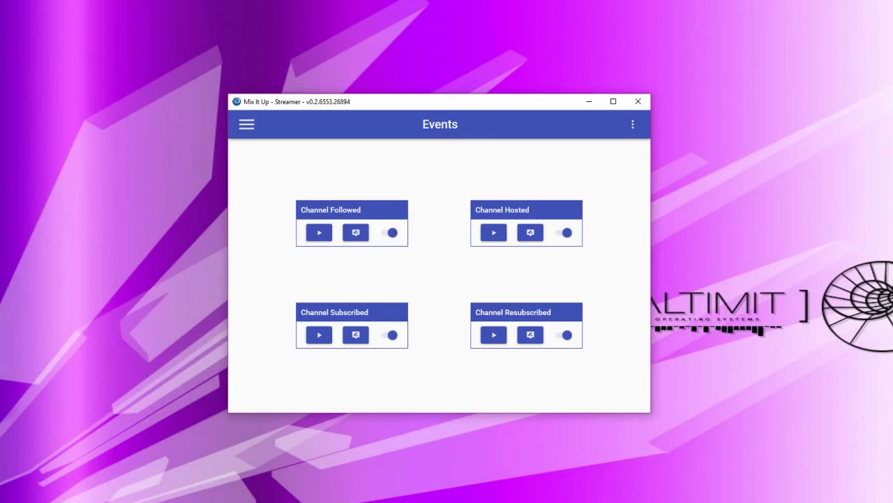
{"action": "left_click", "coordinate": [247, 124]}
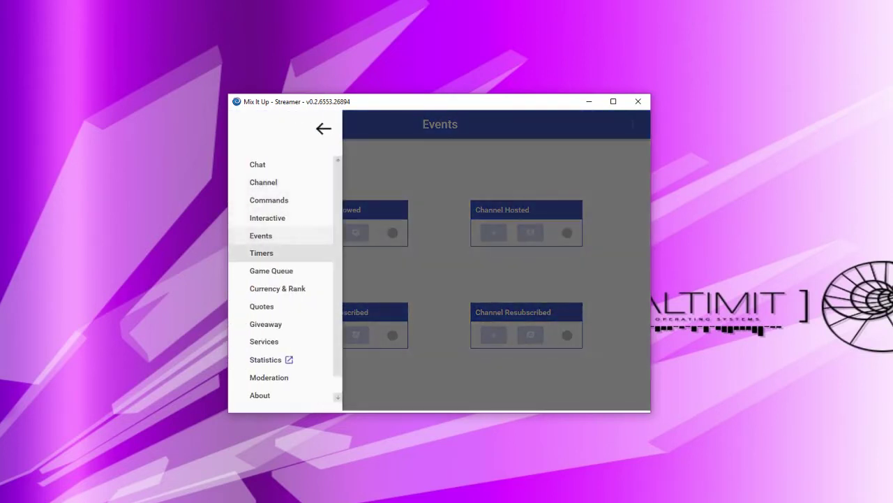
{"action": "left_click", "coordinate": [259, 251]}
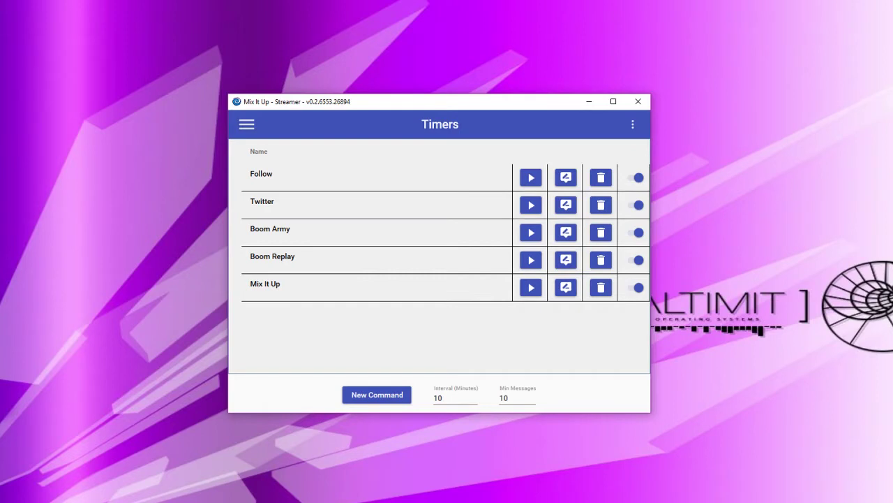
Begin a new chat command named Test Command with the User permission and the currency cost left blank
{"action": "left_click", "coordinate": [246, 124]}
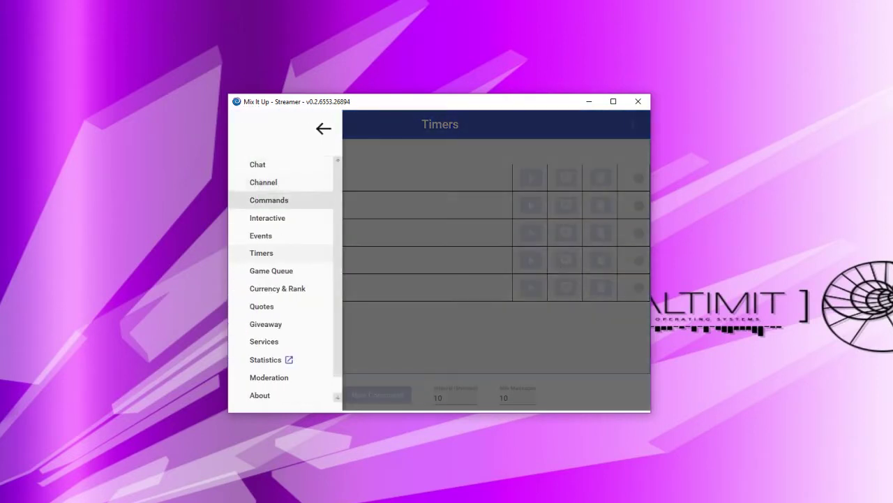
{"action": "left_click", "coordinate": [265, 200]}
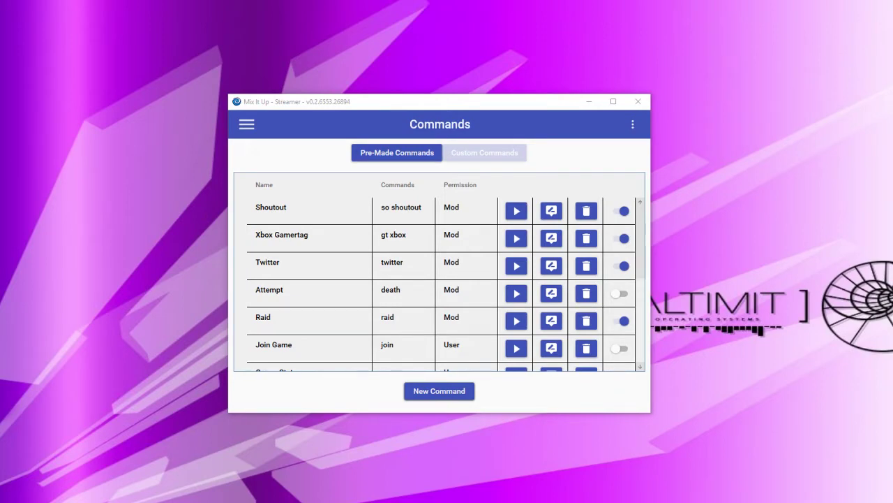
{"action": "left_click", "coordinate": [439, 391]}
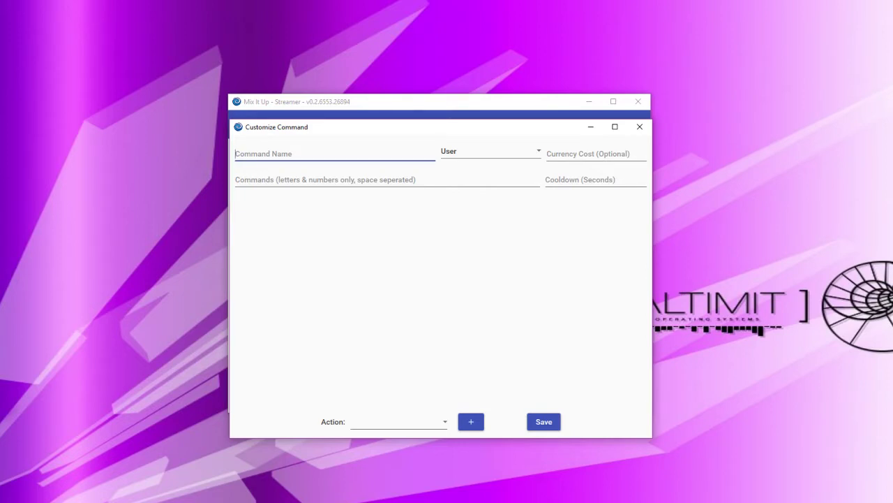
{"action": "type", "text": "Test Command"}
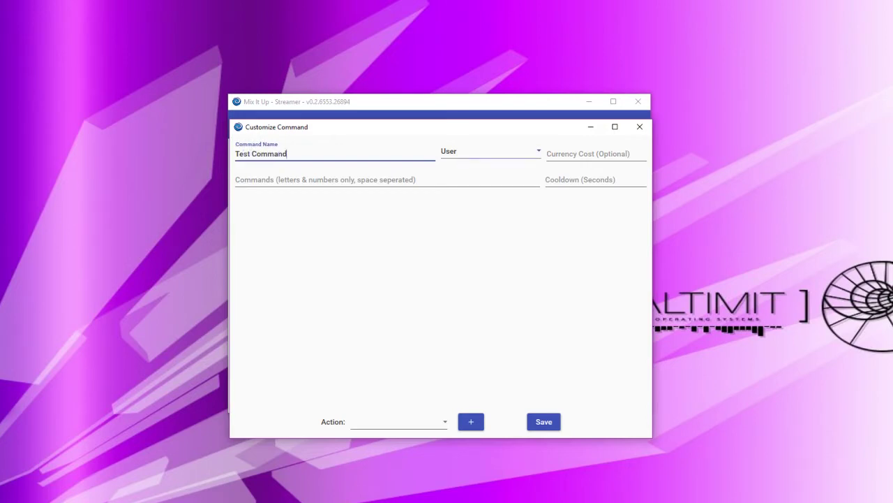
{"action": "left_click", "coordinate": [492, 152]}
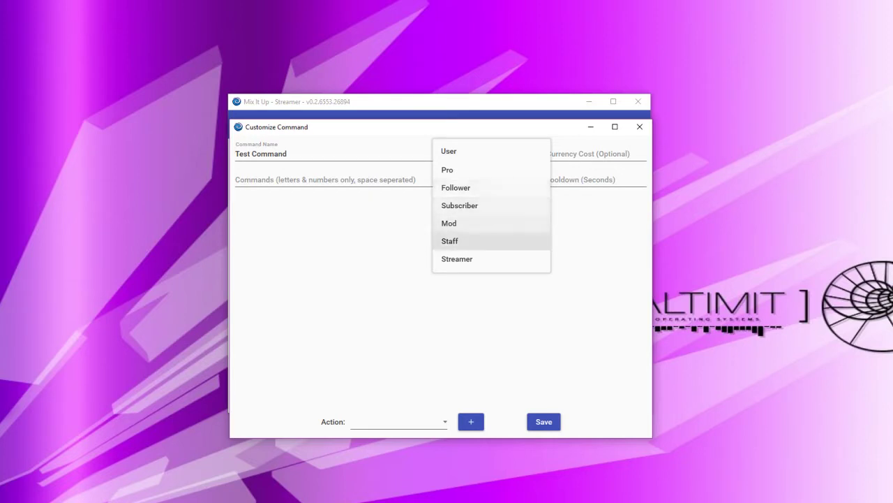
{"action": "left_click", "coordinate": [481, 152]}
{"action": "left_click", "coordinate": [588, 154]}
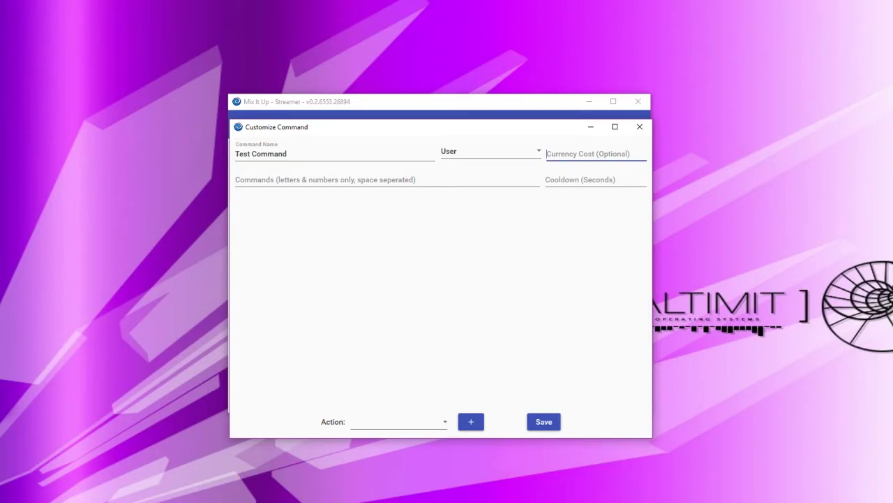
{"action": "key", "text": "Tab"}
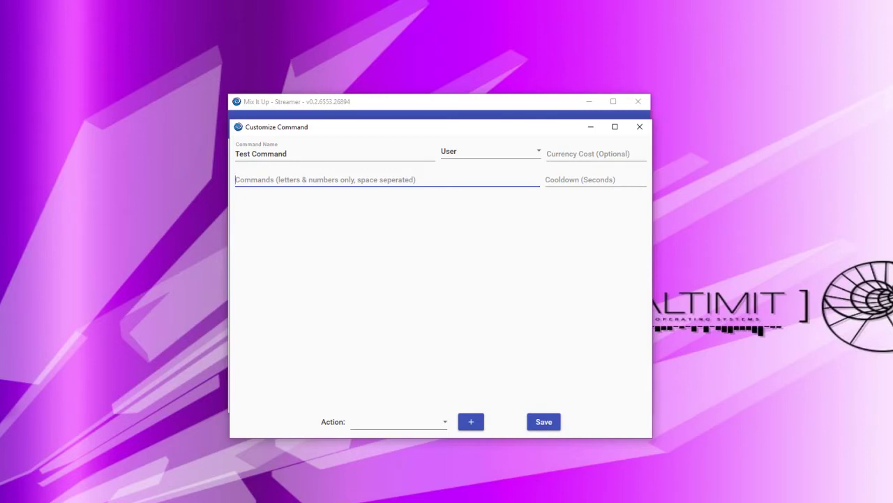
Give the new command the triggers "test" and "supercommand" and set its cooldown to 0 seconds
{"action": "type", "text": "test"}
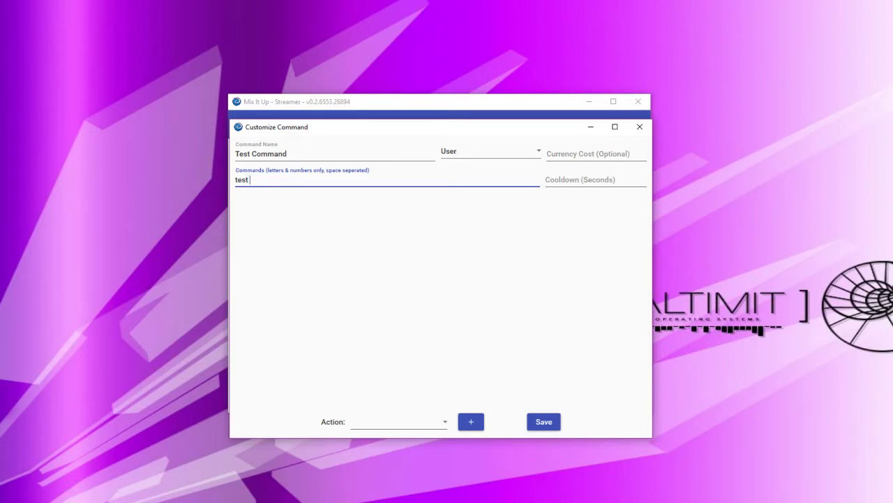
{"action": "type", "text": "supercommand"}
{"action": "left_click", "coordinate": [596, 180]}
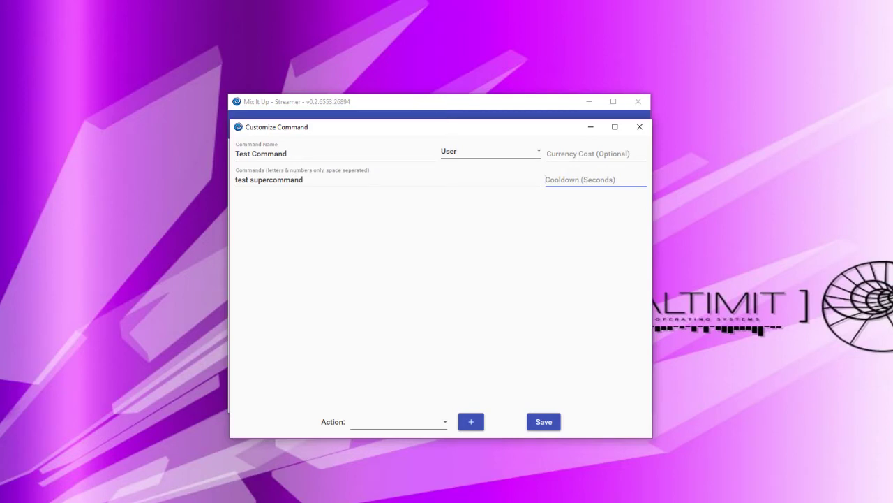
{"action": "type", "text": "10"}
{"action": "key", "text": "ctrl+a"}
{"action": "key", "text": "BackSpace"}
{"action": "type", "text": "0"}
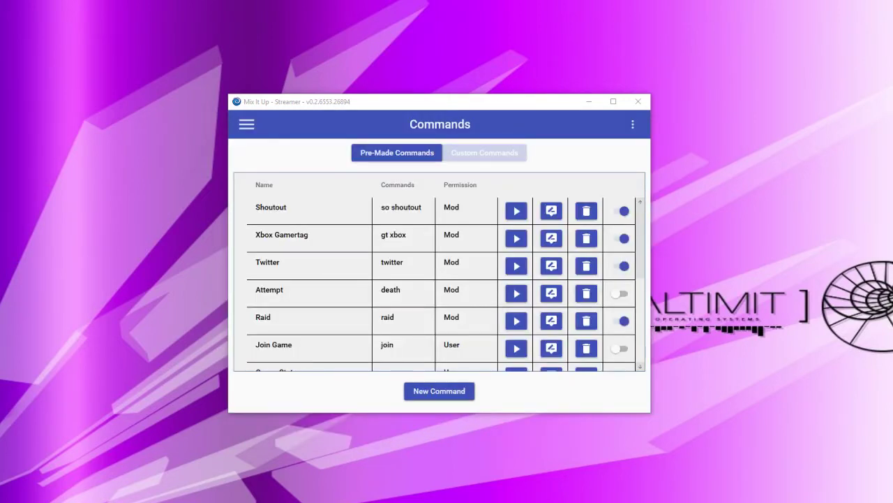
Go to the Interactive page and examine the available games and the controls in FPS Game's default scene
{"action": "left_click", "coordinate": [246, 125]}
{"action": "left_click", "coordinate": [267, 218]}
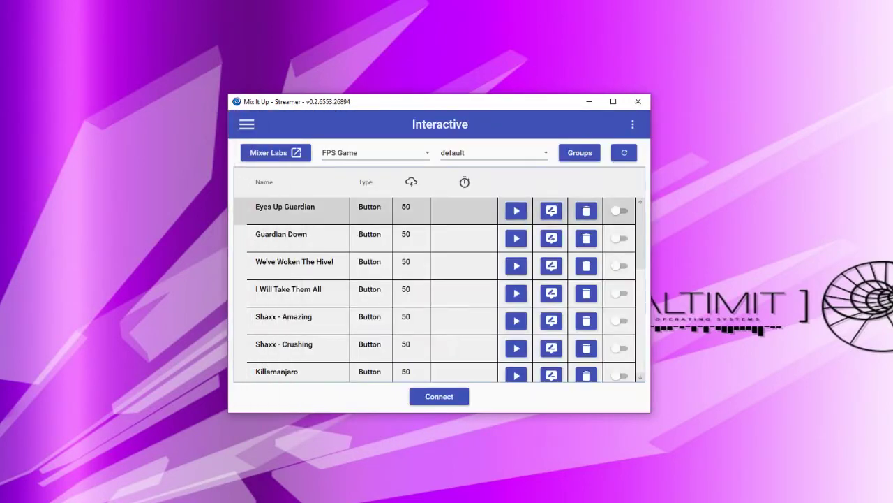
{"action": "left_click", "coordinate": [376, 152]}
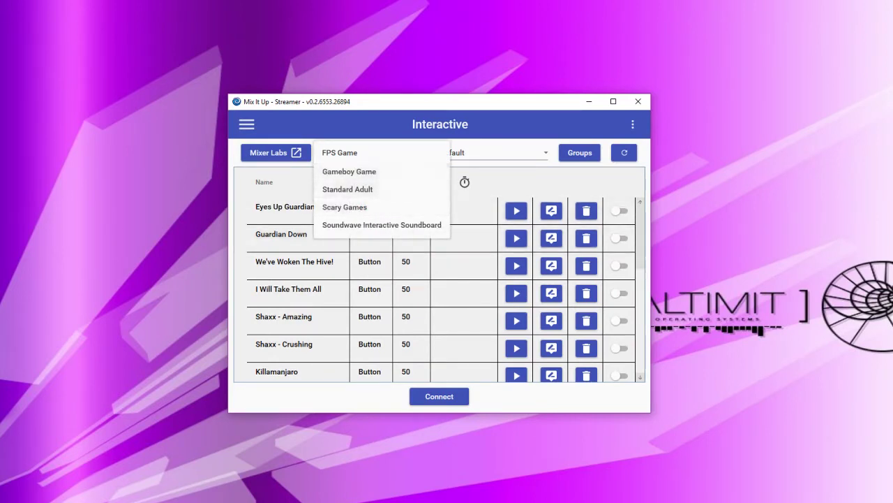
{"action": "left_click", "coordinate": [375, 152]}
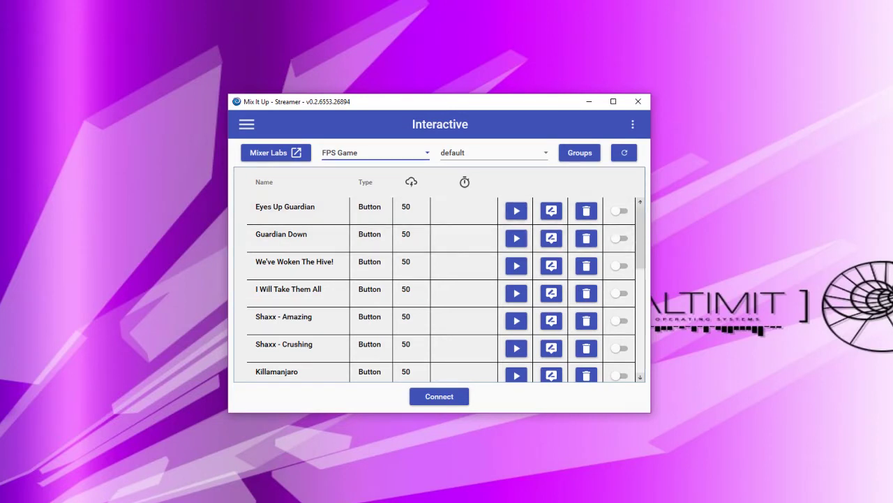
{"action": "scroll", "coordinate": [435, 290], "scroll_direction": "down", "scroll_amount": 3}
{"action": "scroll", "coordinate": [435, 289], "scroll_direction": "up", "scroll_amount": 3}
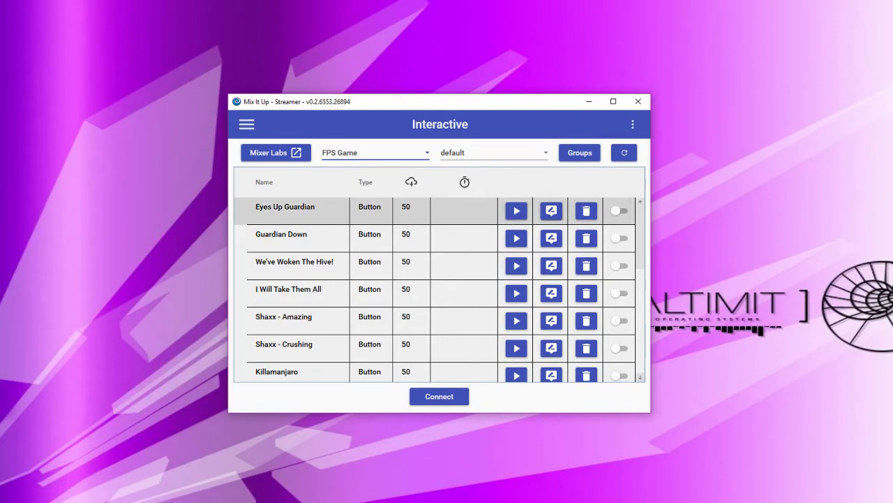
Open the Eyes Up Guardian button's command for editing, review its trigger types keeping Mouse Down, and select its cost value
{"action": "left_click", "coordinate": [551, 211]}
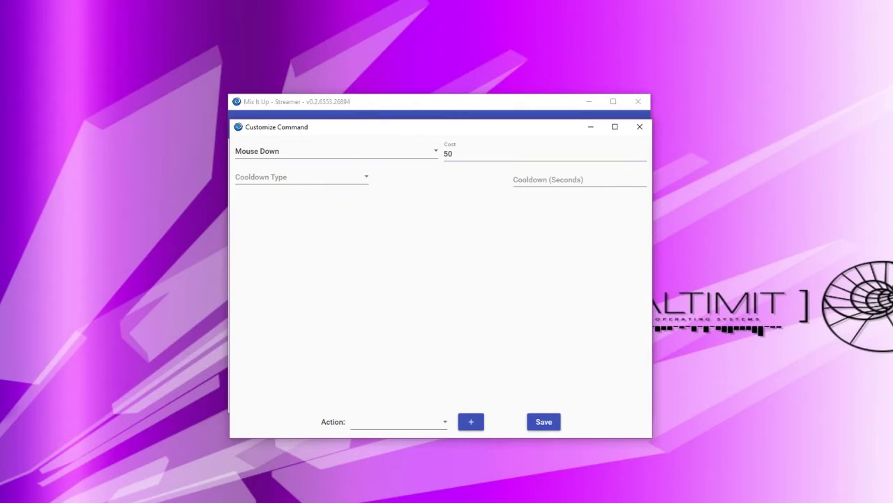
{"action": "left_click", "coordinate": [337, 152]}
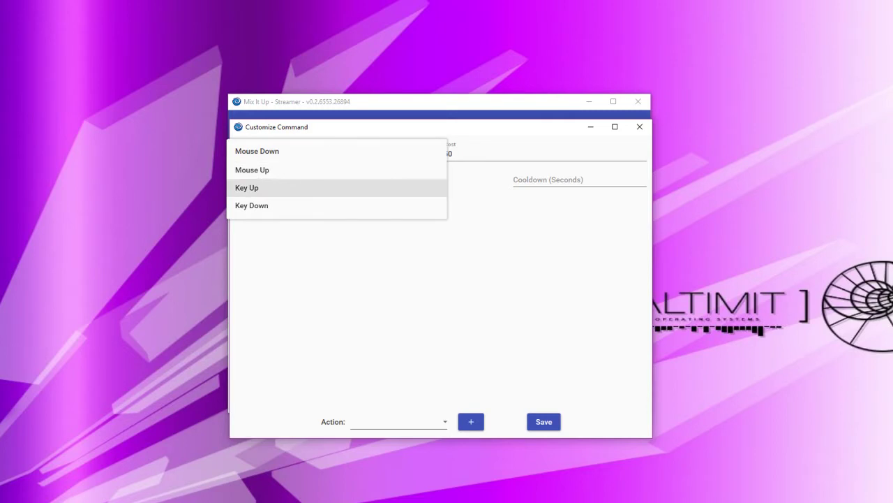
{"action": "key", "text": "Up"}
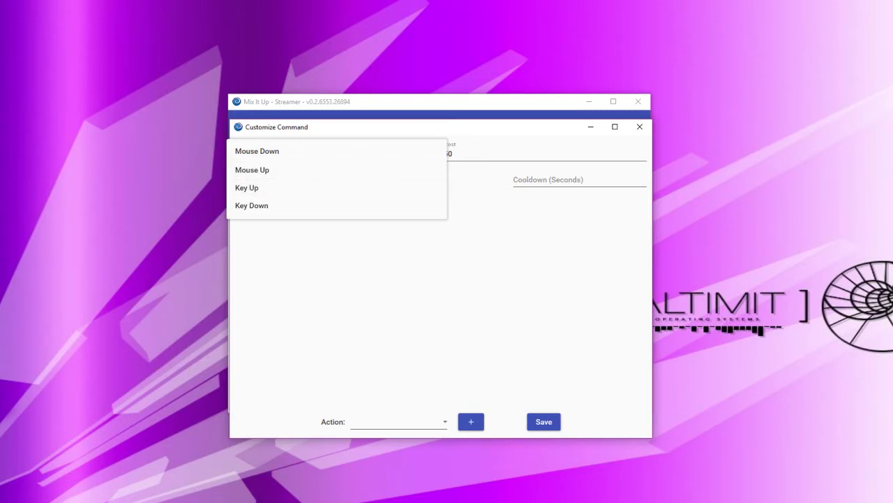
{"action": "key", "text": "Down"}
{"action": "key", "text": "Down"}
{"action": "left_click", "coordinate": [257, 152]}
{"action": "double_click", "coordinate": [449, 154]}
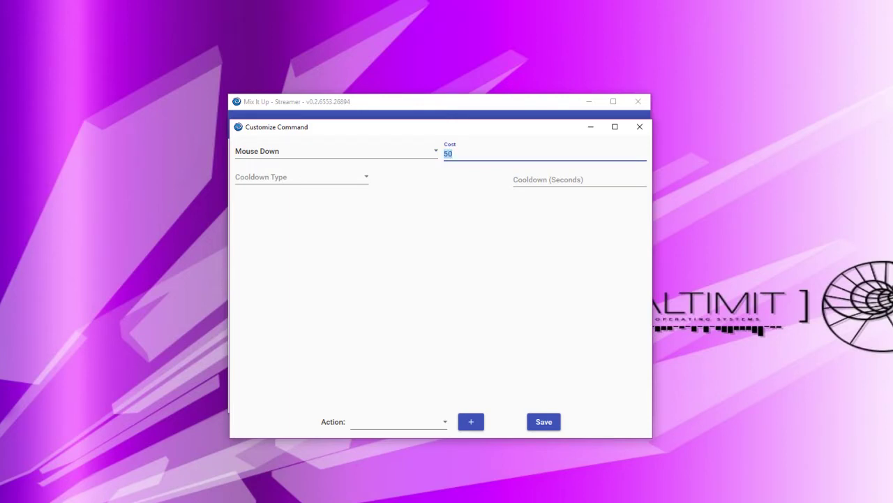
Set the button command's cooldown type to Individual with a cooldown of 10 seconds
{"action": "left_click", "coordinate": [302, 177]}
{"action": "key", "text": "Down"}
{"action": "key", "text": "Down"}
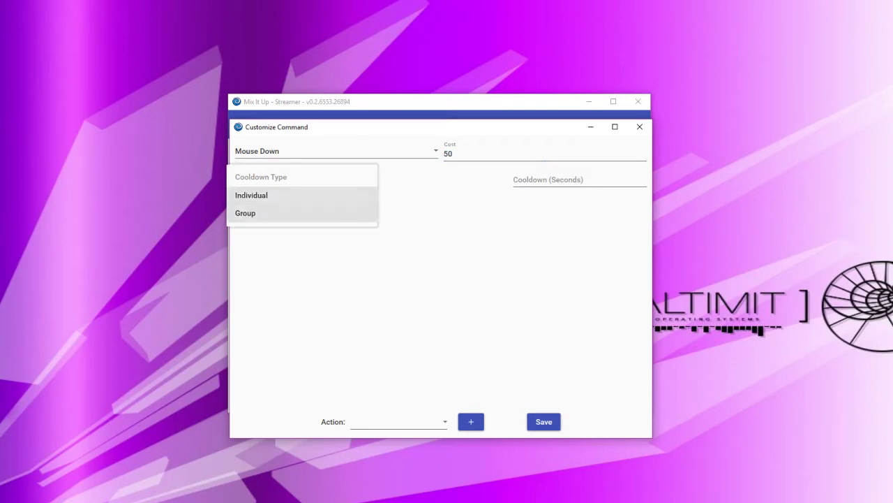
{"action": "key", "text": "Up"}
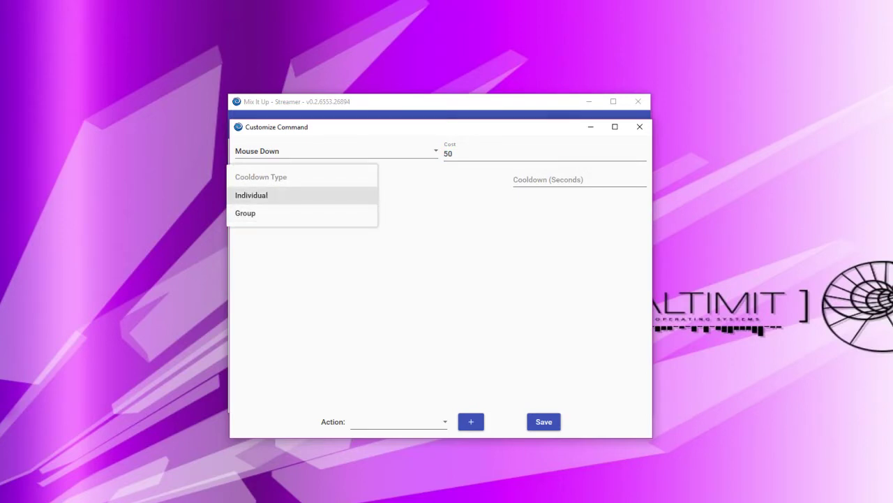
{"action": "key", "text": "Down"}
{"action": "key", "text": "Up"}
{"action": "key", "text": "Return"}
{"action": "key", "text": "Tab"}
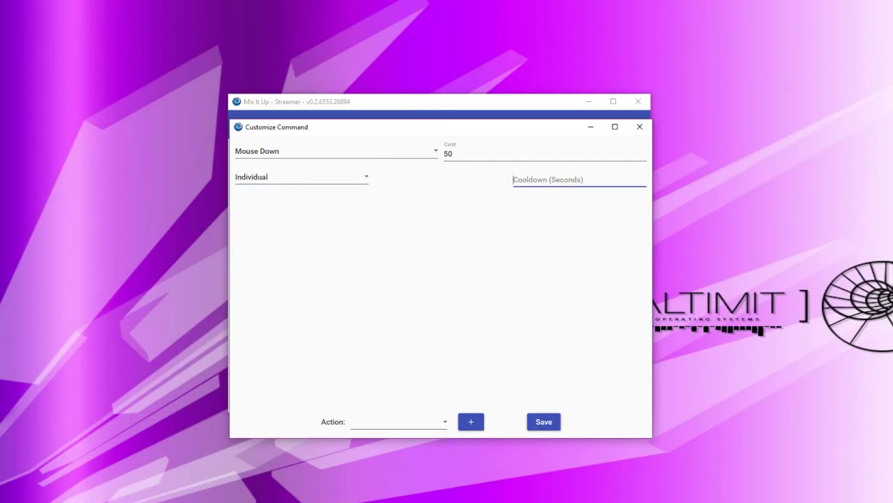
{"action": "type", "text": "10"}
Switch the button command's cooldown to the Small Buttons group, then close the editor without saving
{"action": "left_click", "coordinate": [302, 178]}
{"action": "left_click", "coordinate": [247, 195]}
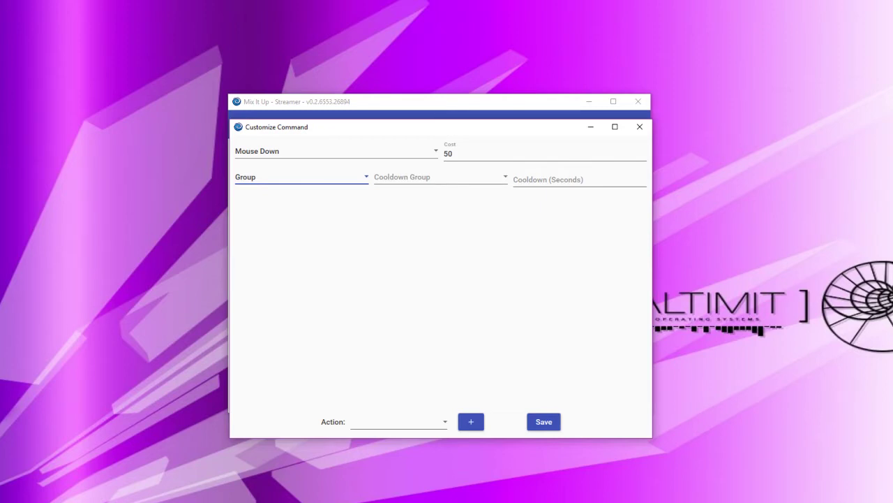
{"action": "left_click", "coordinate": [440, 177]}
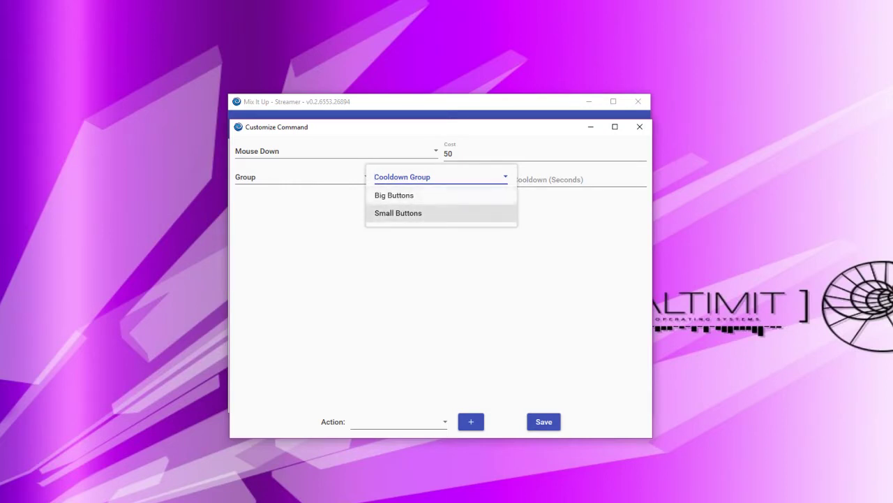
{"action": "key", "text": "Return"}
{"action": "key", "text": "Tab"}
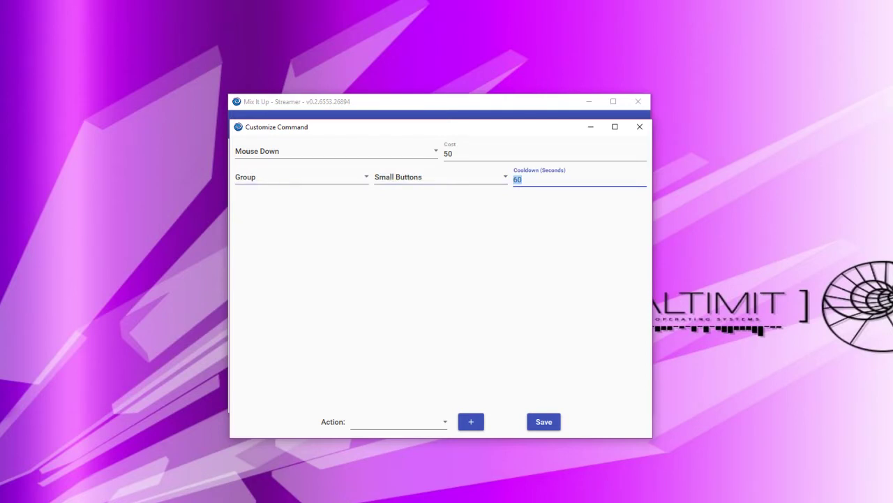
{"action": "key", "text": "End"}
{"action": "key", "text": "shift+Left"}
{"action": "key", "text": "Tab"}
{"action": "left_click", "coordinate": [639, 127]}
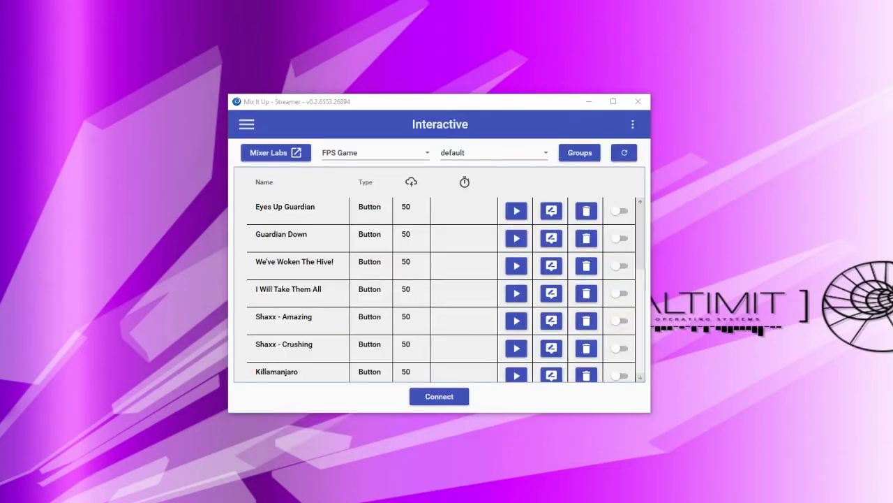
Go to the Events page, view the Channel Resubscribed event's command setup, and close it unchanged
{"action": "left_click", "coordinate": [247, 124]}
{"action": "left_click", "coordinate": [245, 235]}
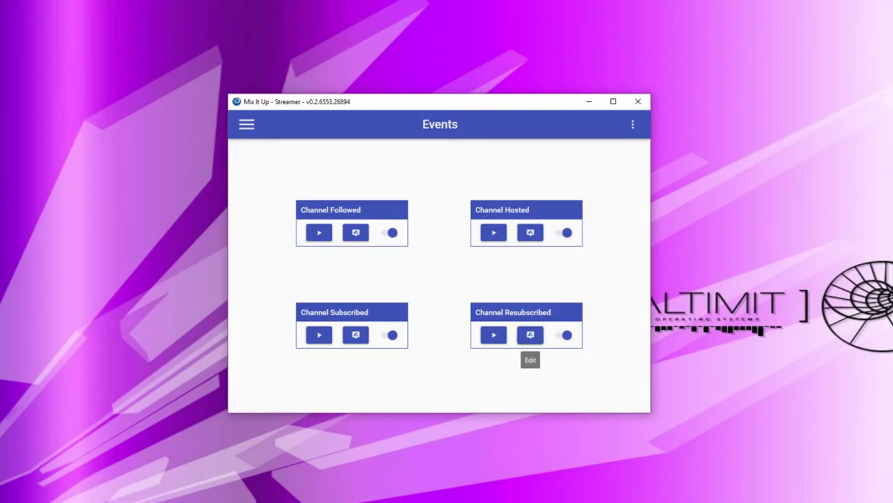
{"action": "left_click", "coordinate": [530, 334]}
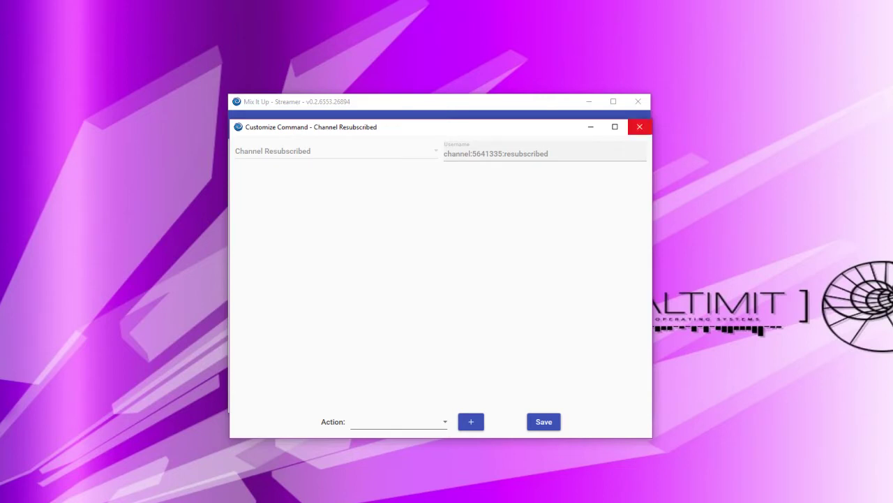
{"action": "left_click", "coordinate": [639, 127]}
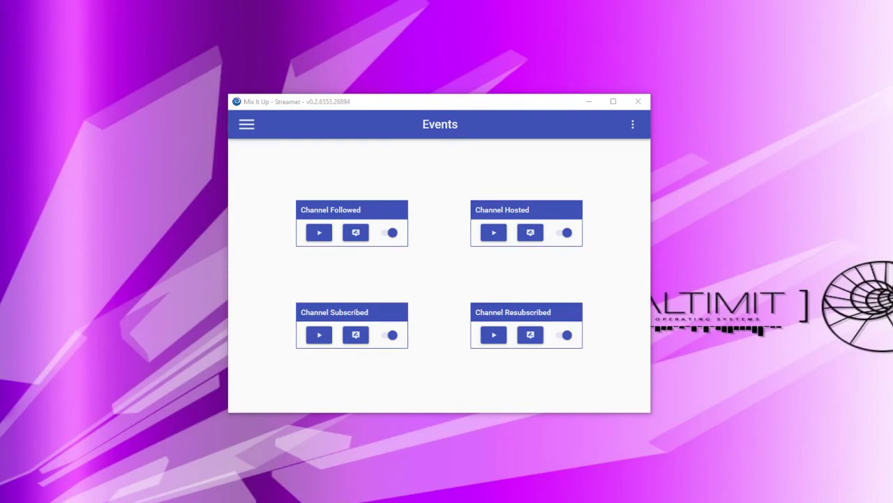
Go to the Timers page, view the setup of a new timer command, and close it without saving
{"action": "left_click", "coordinate": [246, 125]}
{"action": "left_click", "coordinate": [259, 253]}
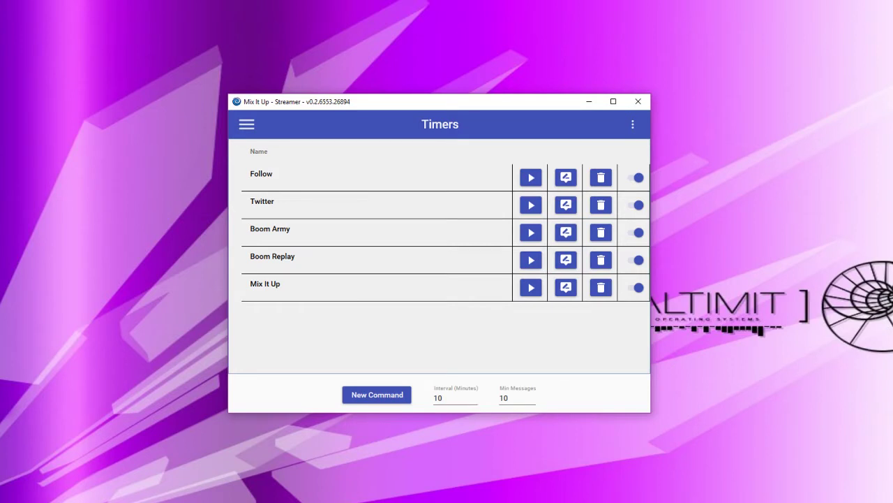
{"action": "left_click", "coordinate": [377, 395]}
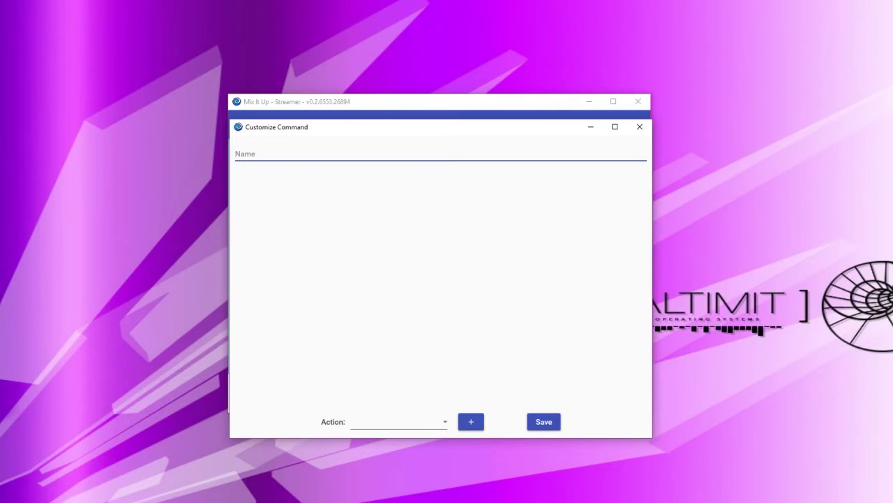
{"action": "left_click", "coordinate": [639, 126]}
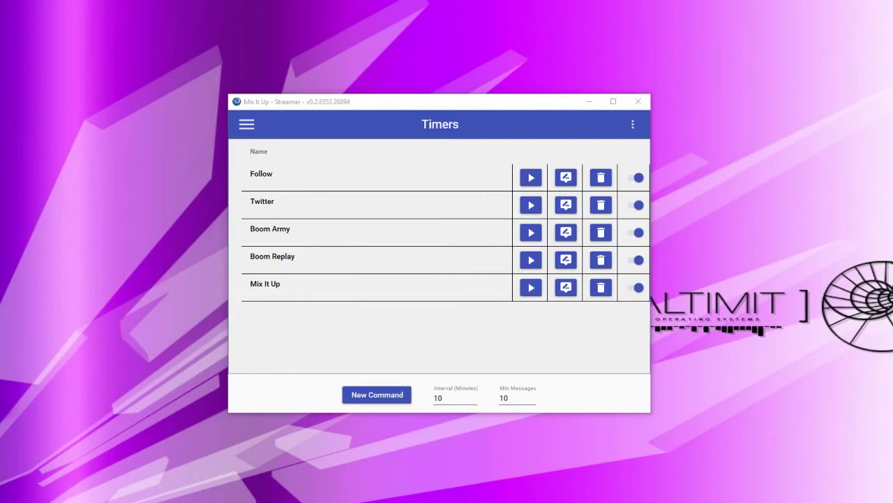
On the Commands page, start a new chat command named "Test Command" with a currency cost of 1
{"action": "left_click", "coordinate": [246, 125]}
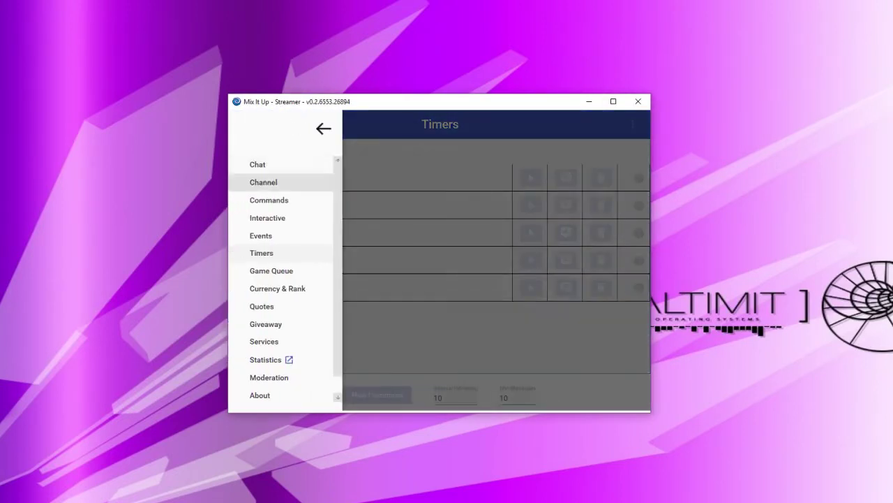
{"action": "left_click", "coordinate": [268, 200]}
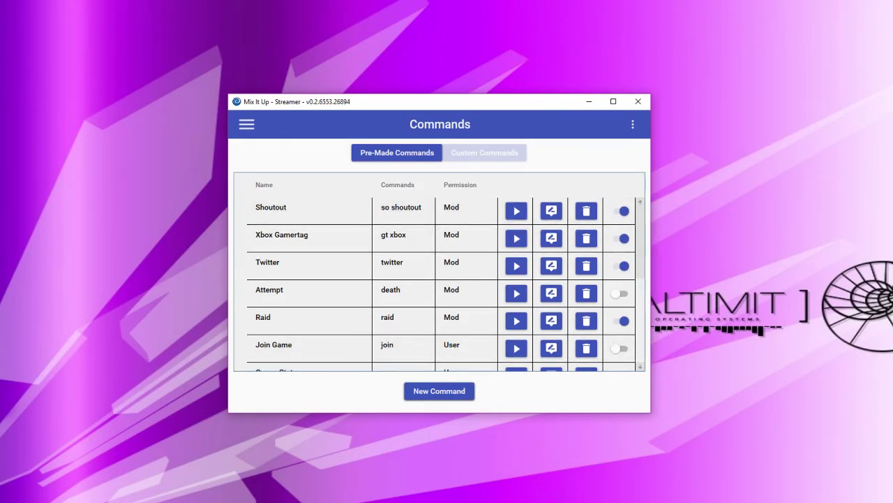
{"action": "left_click", "coordinate": [439, 391]}
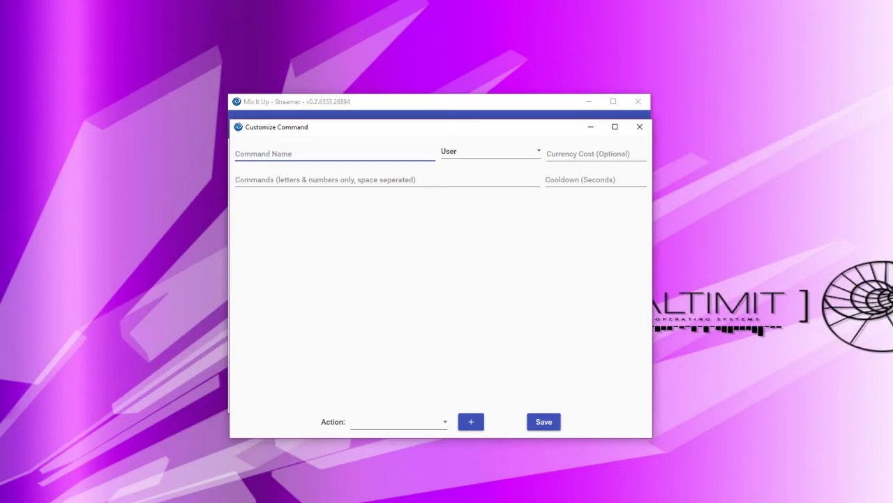
{"action": "type", "text": "Test Command"}
{"action": "left_click", "coordinate": [588, 154]}
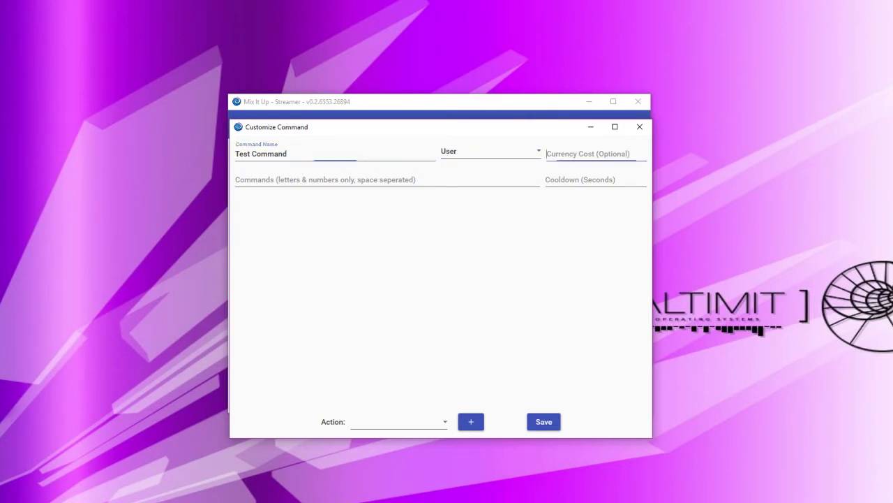
{"action": "type", "text": "1"}
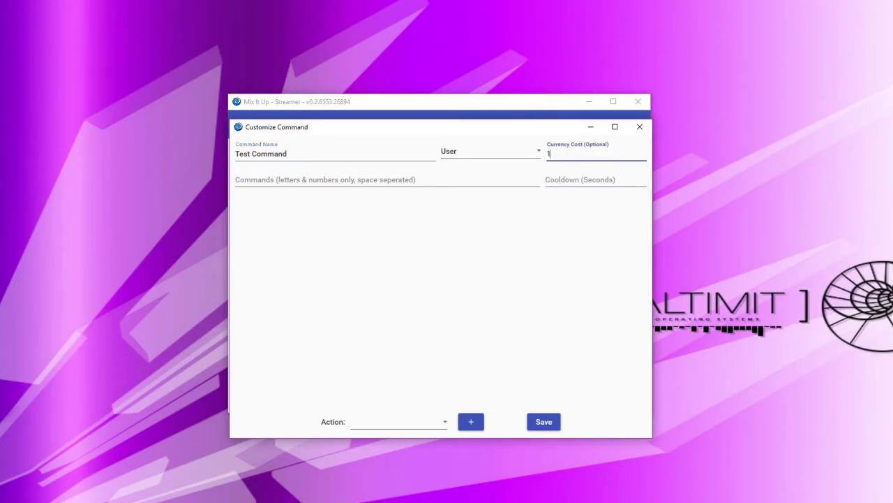
Enter "test command testcommand" as the command's chat triggers and set its cooldown to 5 seconds
{"action": "left_click", "coordinate": [387, 180]}
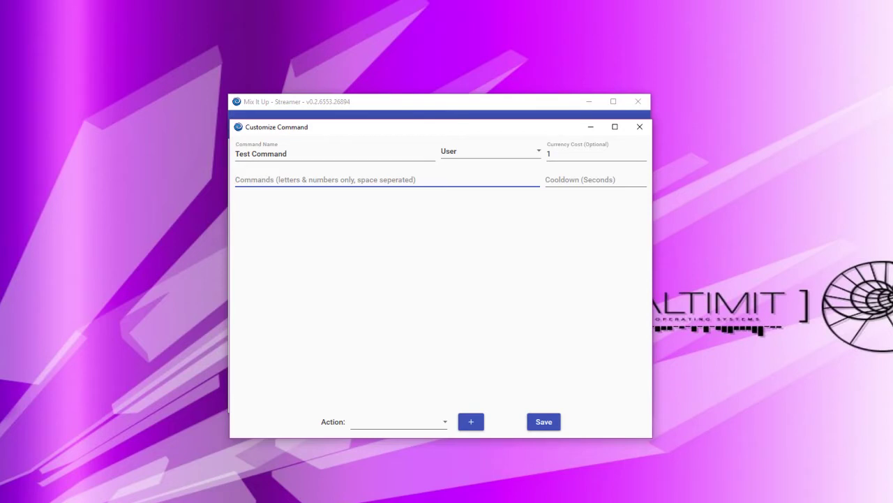
{"action": "type", "text": "test command"}
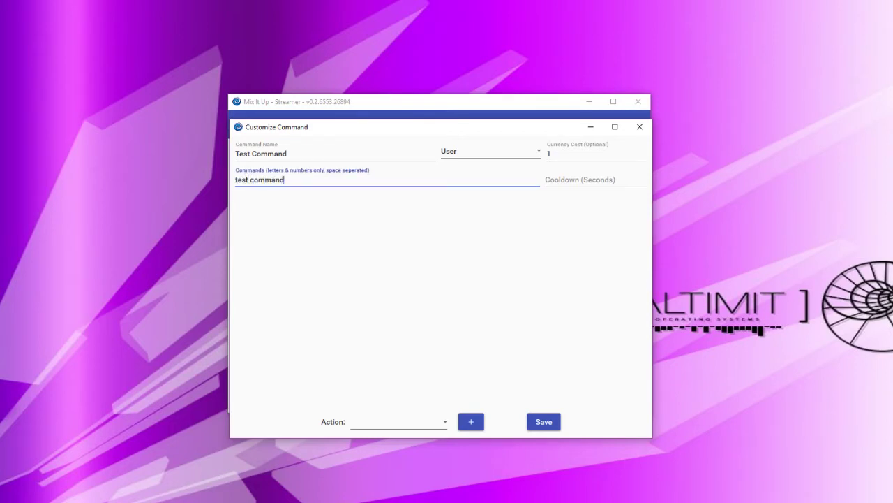
{"action": "type", "text": " testcommand"}
{"action": "left_click_drag", "start_coordinate": [235, 180], "coordinate": [335, 180]}
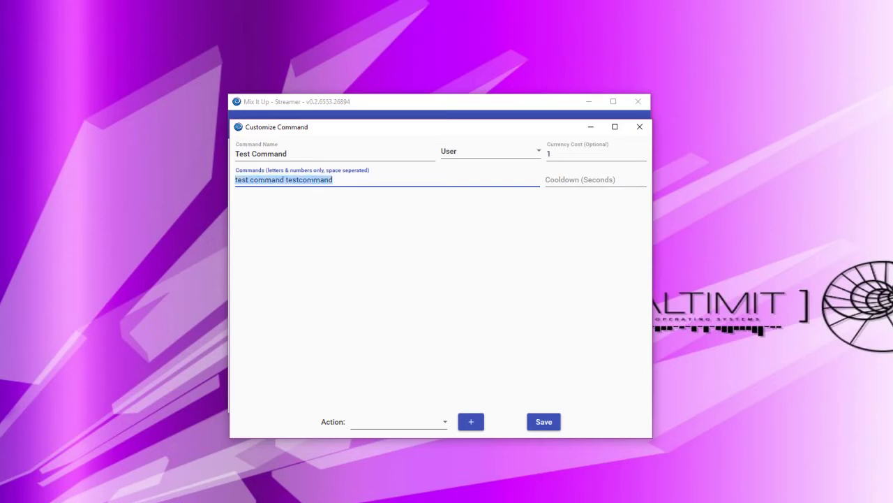
{"action": "left_click", "coordinate": [333, 180]}
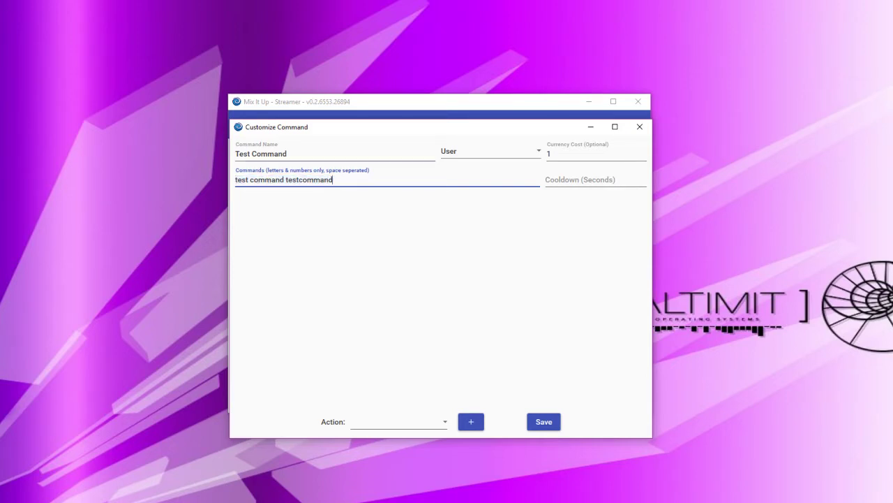
{"action": "key", "text": "Tab"}
{"action": "type", "text": "5"}
{"action": "key", "text": "Tab"}
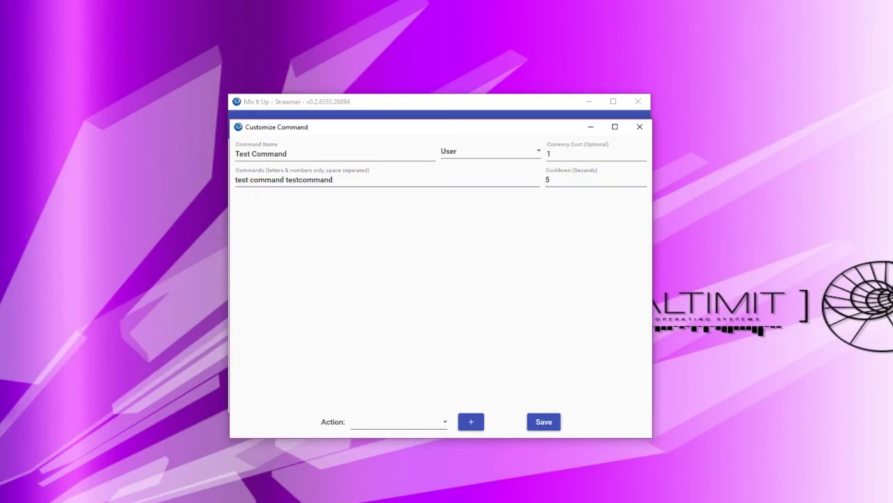
Review the available action types and add a Chat action to the command
{"action": "left_click", "coordinate": [398, 421]}
{"action": "left_click", "coordinate": [377, 438]}
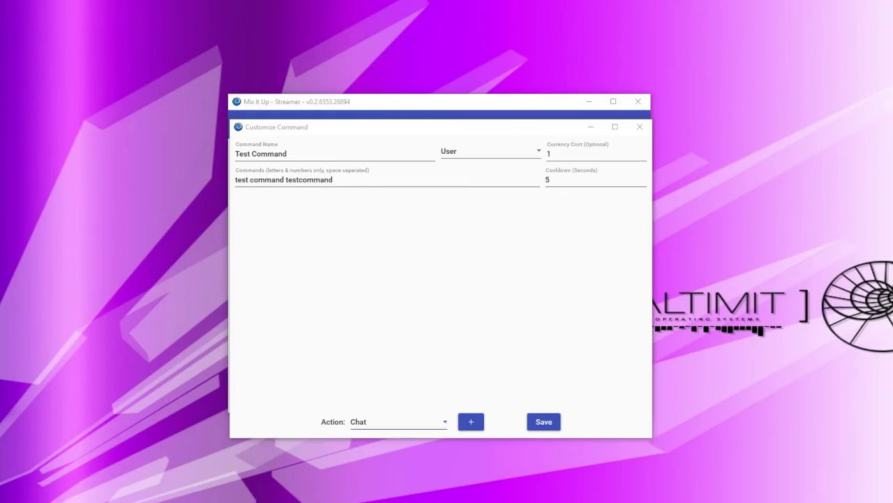
{"action": "left_click", "coordinate": [399, 421]}
{"action": "scroll", "coordinate": [398, 377], "scroll_direction": "down", "scroll_amount": 2}
{"action": "scroll", "coordinate": [398, 300], "scroll_direction": "up", "scroll_amount": 2}
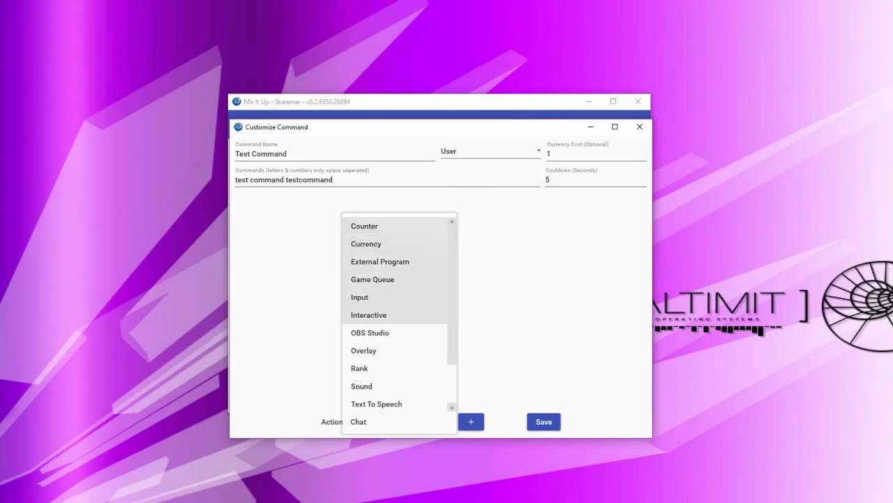
{"action": "left_click", "coordinate": [492, 328]}
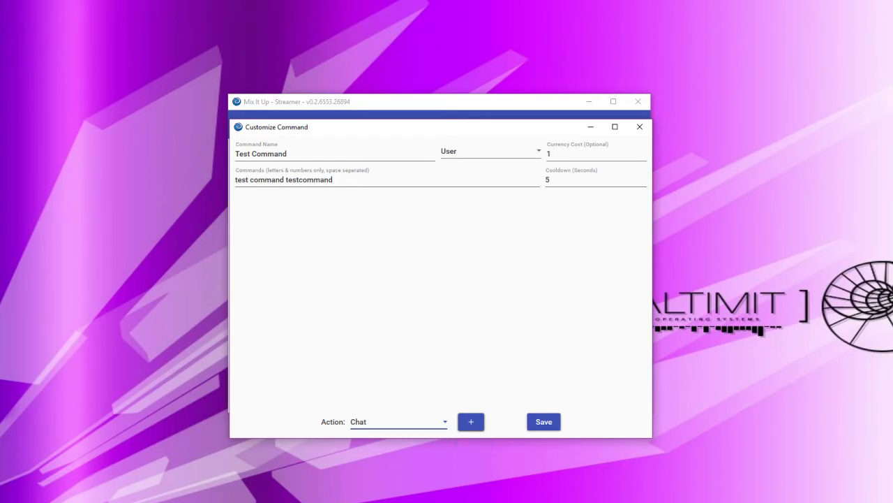
{"action": "left_click", "coordinate": [472, 421]}
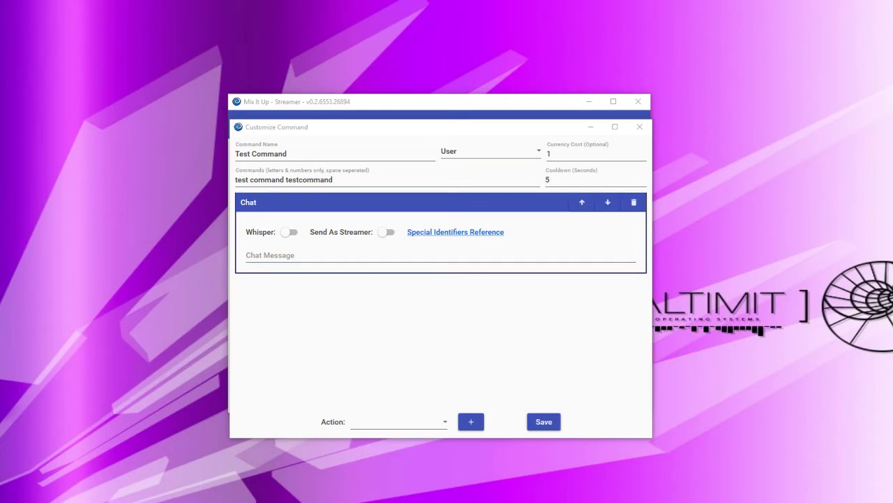
Switch the Chat action's Whisper and Send As Streamer options on and back off
{"action": "left_click", "coordinate": [289, 232]}
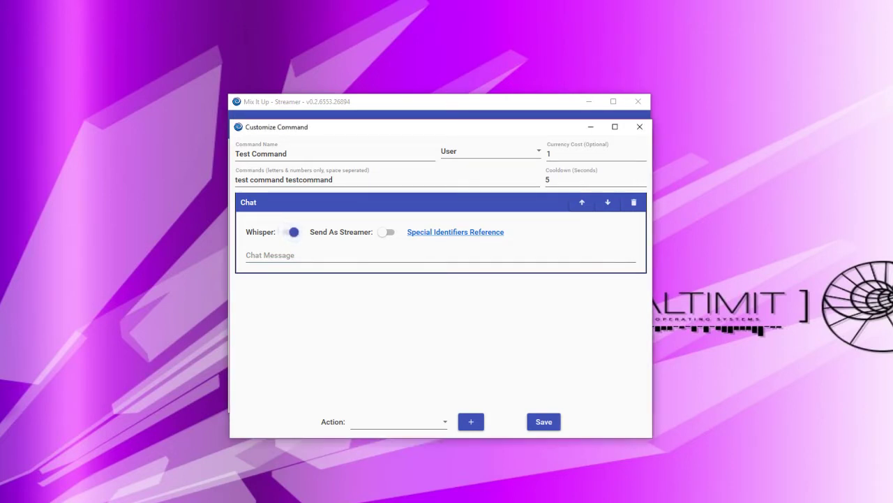
{"action": "left_click", "coordinate": [288, 232]}
{"action": "left_click", "coordinate": [386, 231]}
{"action": "left_click", "coordinate": [388, 232]}
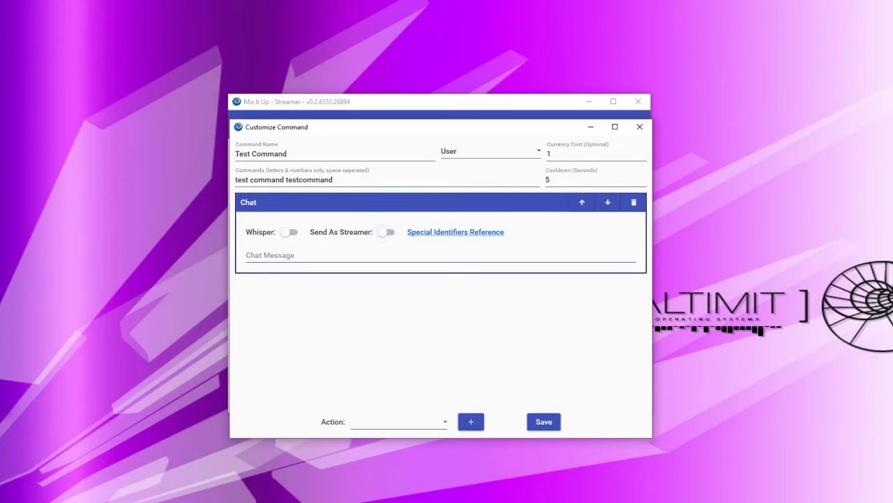
Set the Chat action's message to "Hello World!" and remove the action from the command
{"action": "left_click", "coordinate": [391, 256]}
{"action": "type", "text": "Hello World!"}
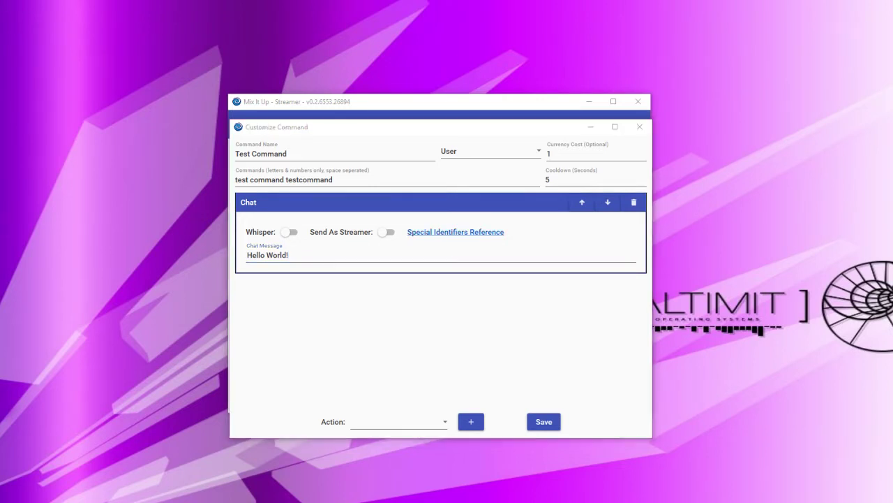
{"action": "left_click", "coordinate": [634, 202]}
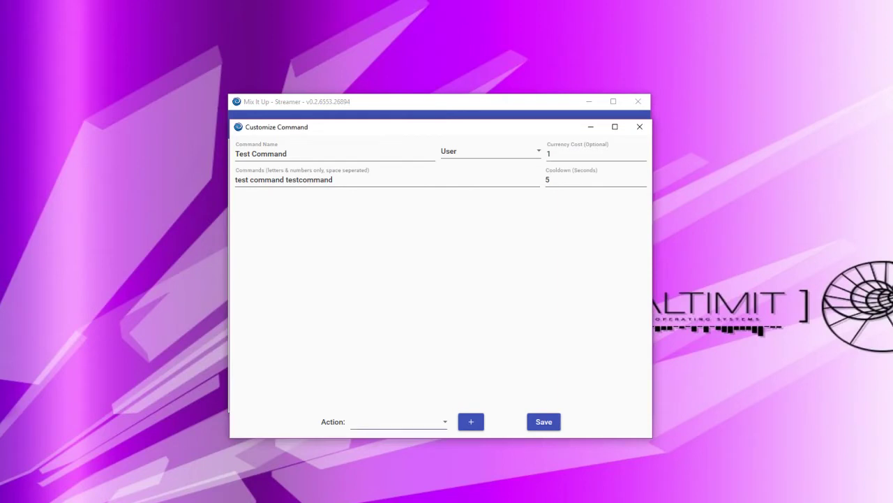
Add a Counter action with the counter name "test" and an amount of 1
{"action": "left_click", "coordinate": [399, 422]}
{"action": "left_click", "coordinate": [391, 244]}
{"action": "left_click", "coordinate": [471, 421]}
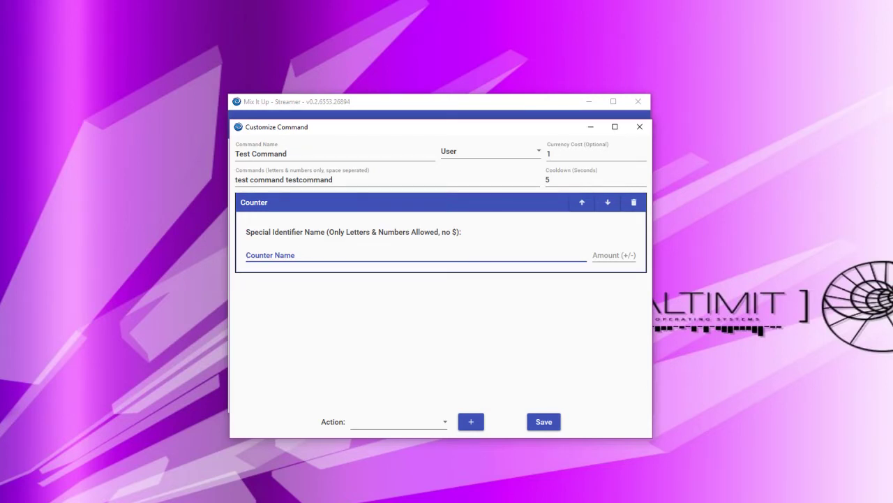
{"action": "type", "text": "test"}
{"action": "key", "text": "Tab"}
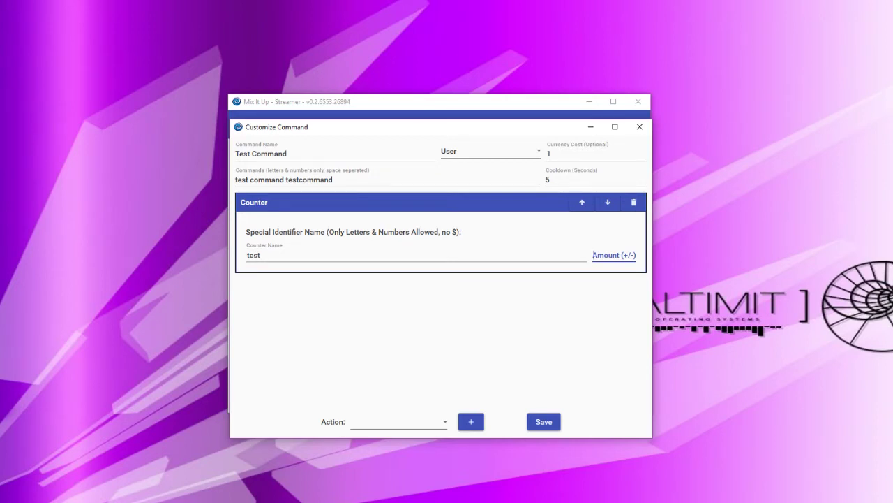
{"action": "left_click", "coordinate": [620, 254]}
{"action": "type", "text": "1"}
{"action": "key", "text": "Tab"}
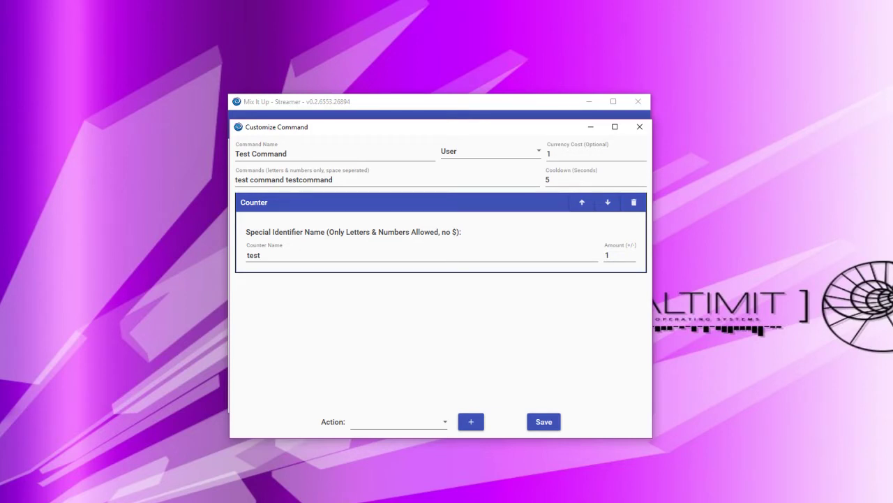
Select the counter's name and delete the Counter action from the command
{"action": "double_click", "coordinate": [254, 255]}
{"action": "key", "text": "Tab"}
{"action": "left_click", "coordinate": [634, 202]}
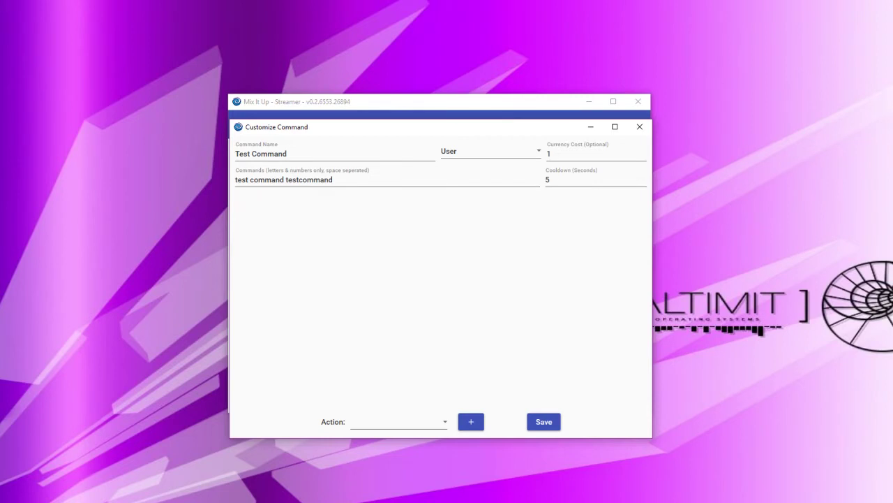
Add a Currency action to the command and set its amount to 5
{"action": "left_click", "coordinate": [398, 422]}
{"action": "scroll", "coordinate": [398, 307], "scroll_direction": "down", "scroll_amount": 1}
{"action": "left_click", "coordinate": [369, 244]}
{"action": "left_click", "coordinate": [471, 421]}
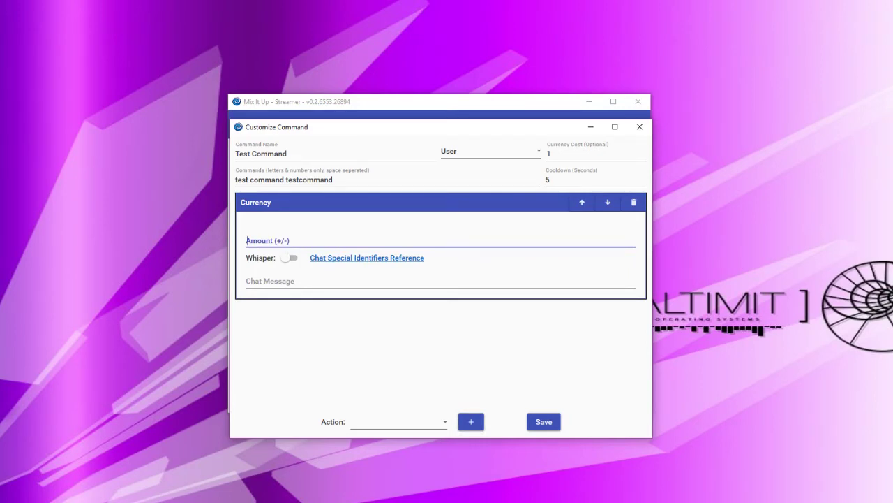
{"action": "double_click", "coordinate": [549, 154]}
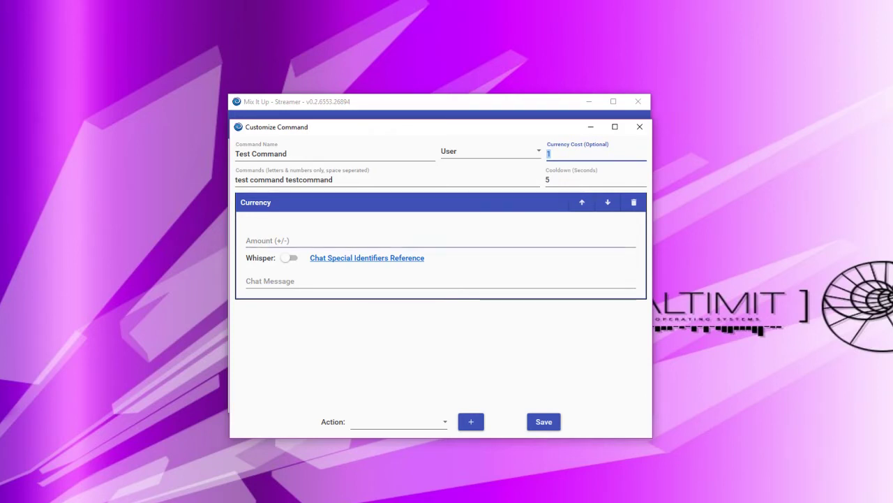
{"action": "left_click", "coordinate": [552, 153]}
{"action": "left_click", "coordinate": [268, 240]}
{"action": "type", "text": "5"}
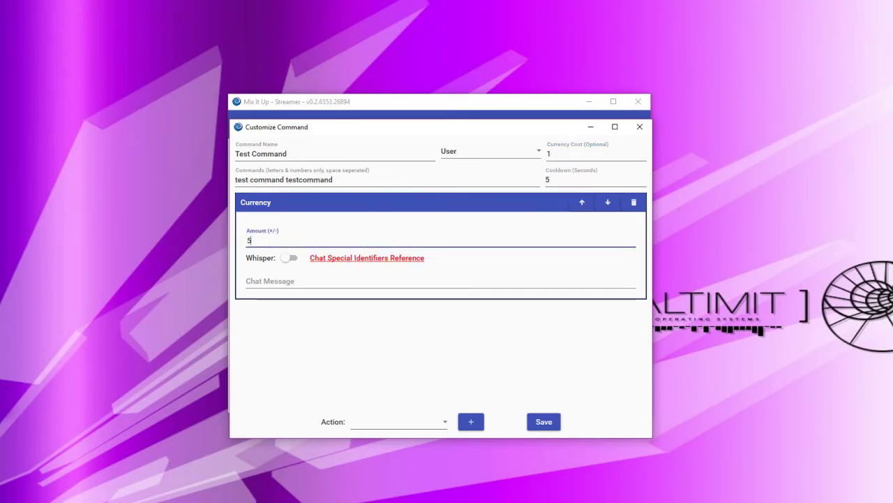
Enter "You got 5 currency!" as the Currency action's chat message and delete the action
{"action": "left_click", "coordinate": [335, 281]}
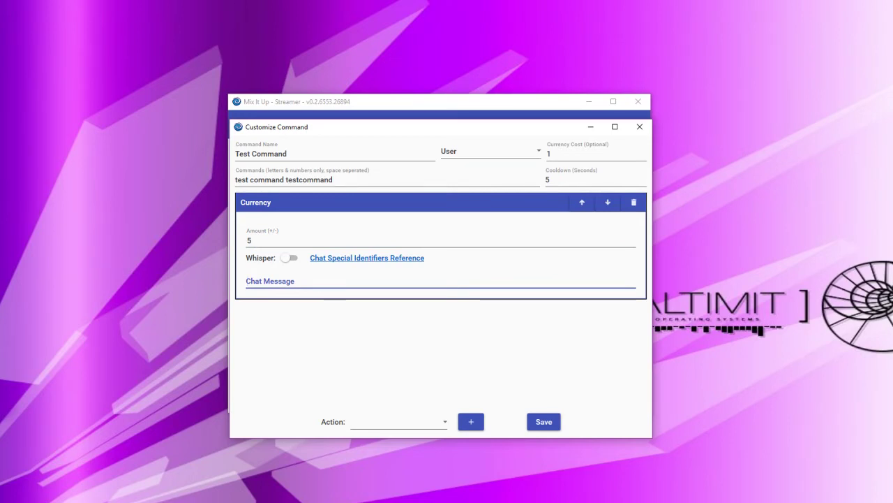
{"action": "type", "text": "You los"}
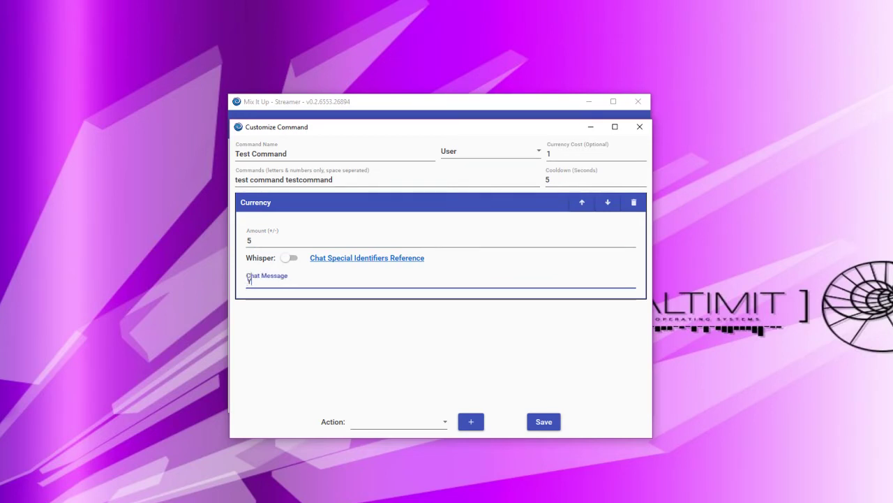
{"action": "key", "text": "BackSpace"}
{"action": "key", "text": "BackSpace"}
{"action": "key", "text": "BackSpace"}
{"action": "type", "text": "go"}
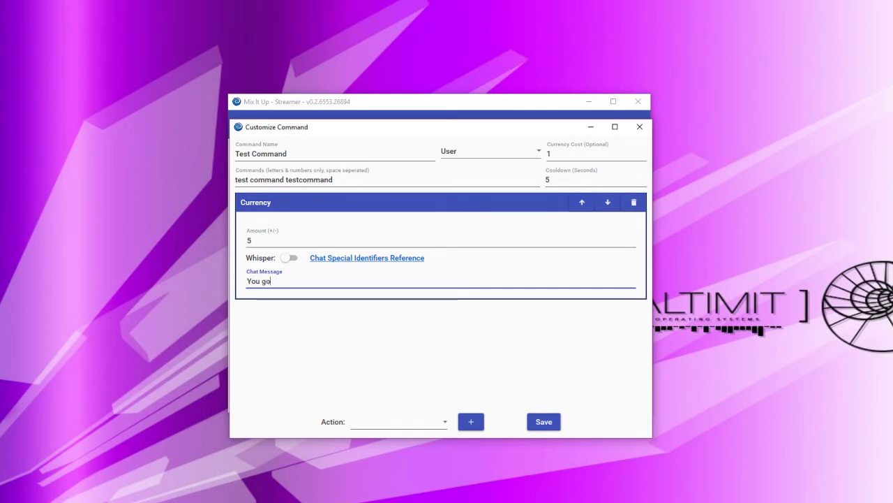
{"action": "type", "text": "t 5 currency!"}
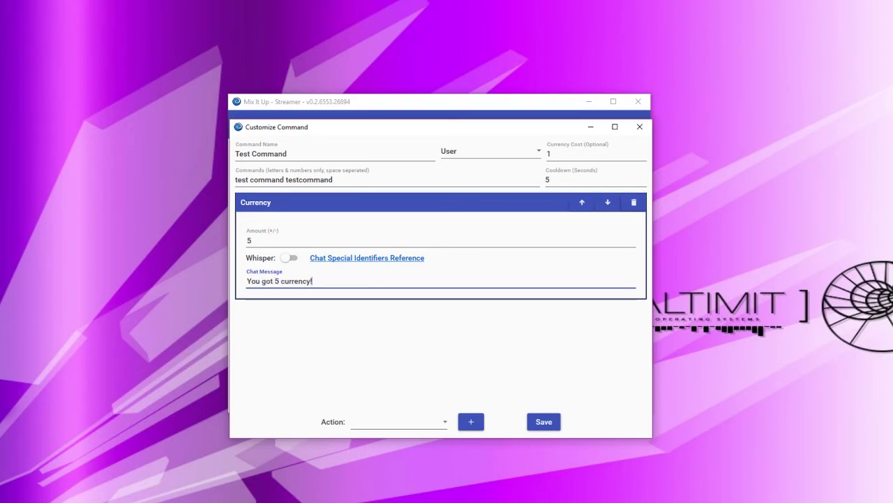
{"action": "left_click", "coordinate": [634, 203]}
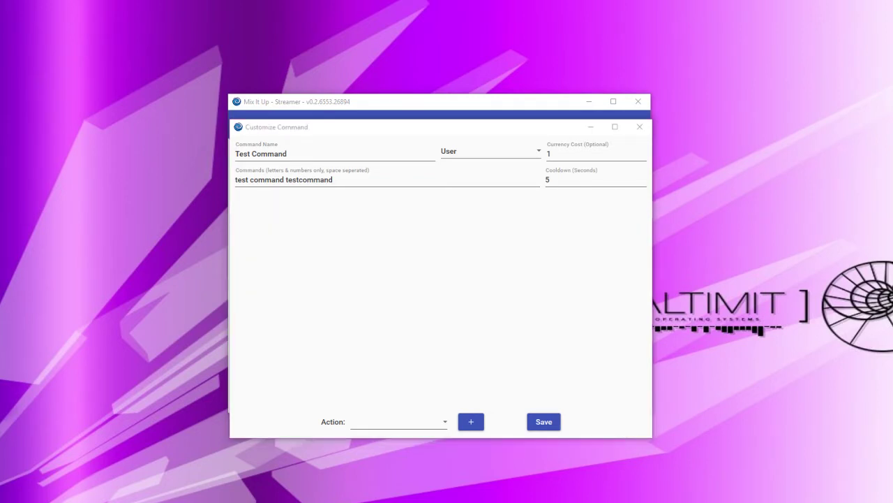
Add an External Program action to the command
{"action": "left_click", "coordinate": [399, 422]}
{"action": "scroll", "coordinate": [400, 314], "scroll_direction": "down", "scroll_amount": 1}
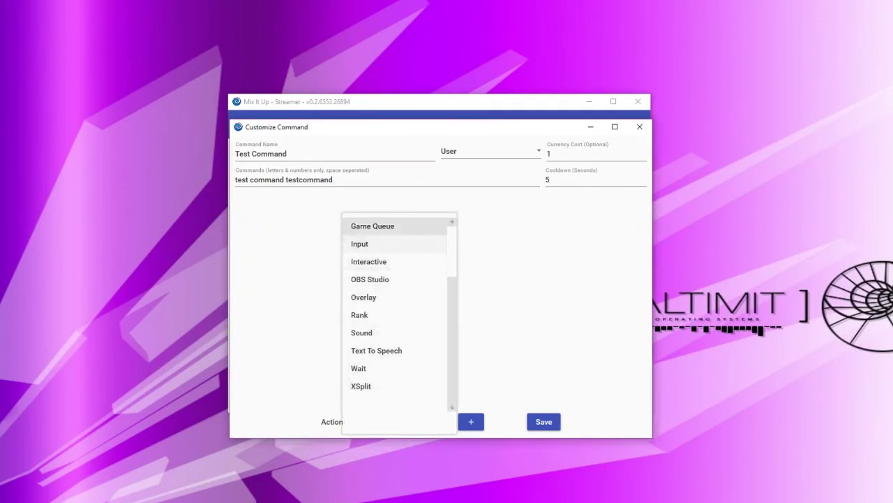
{"action": "scroll", "coordinate": [399, 241], "scroll_direction": "up", "scroll_amount": 1}
{"action": "left_click", "coordinate": [380, 261]}
{"action": "left_click", "coordinate": [471, 422]}
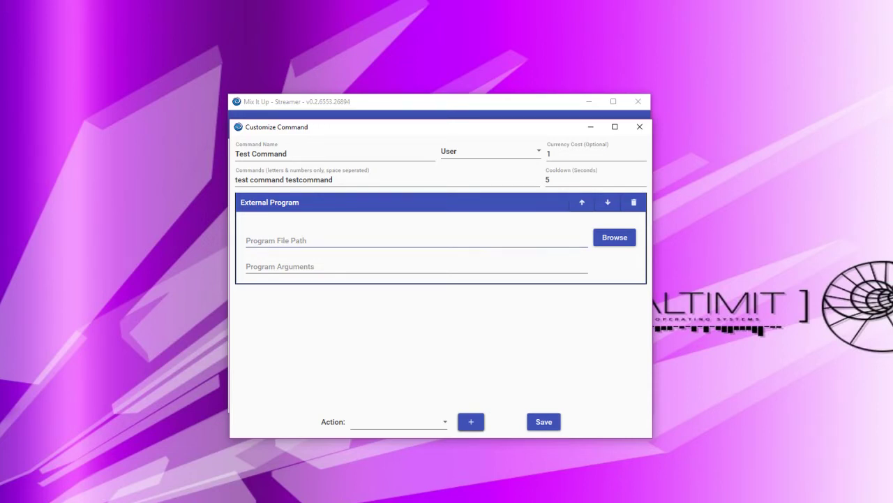
Show the External Program action's file path and arguments fields, and delete the action from the command
{"action": "left_click", "coordinate": [416, 241]}
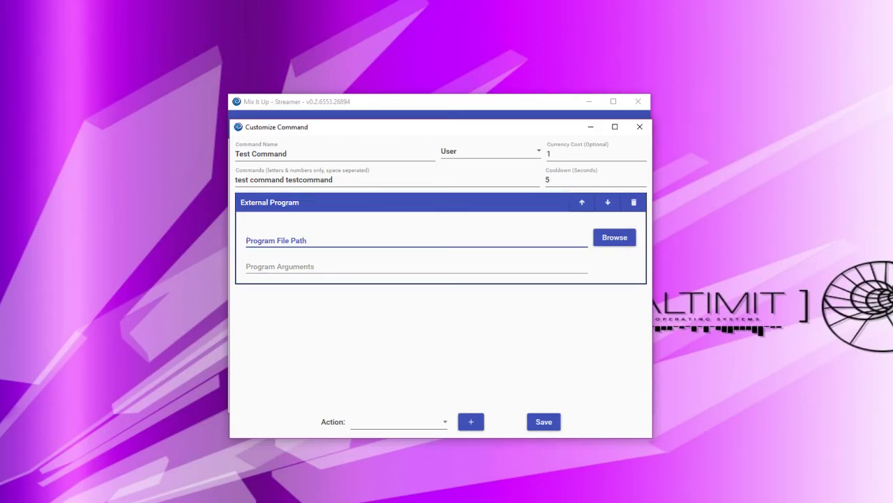
{"action": "left_click", "coordinate": [416, 266]}
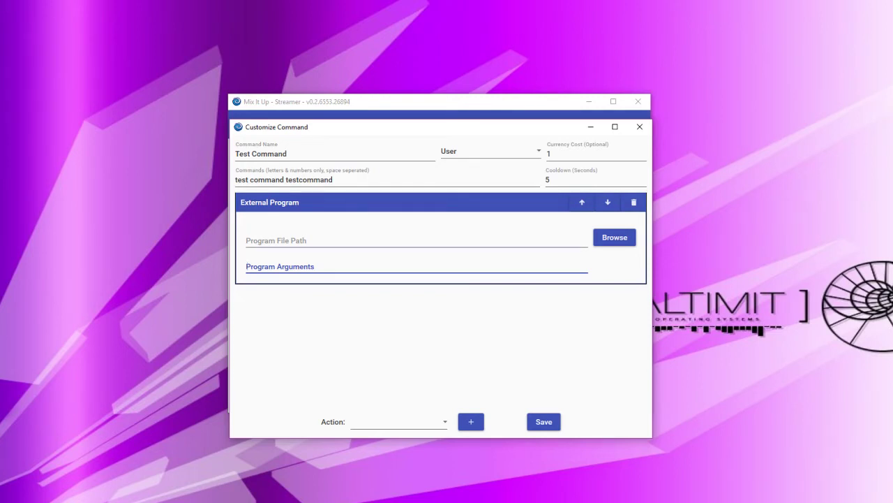
{"action": "left_click", "coordinate": [416, 241]}
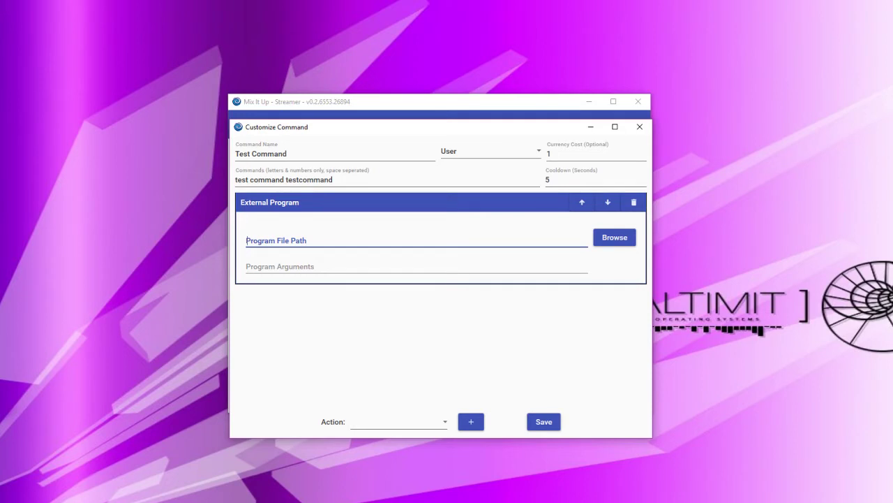
{"action": "left_click", "coordinate": [633, 202]}
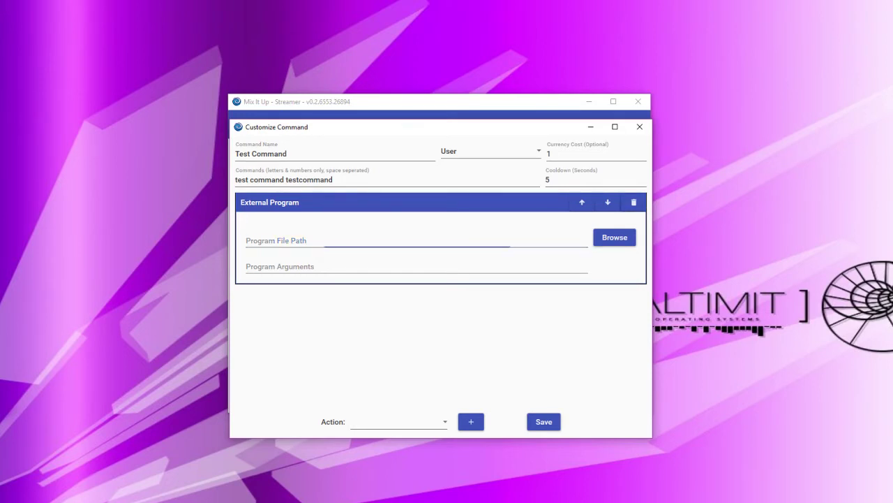
Add a Game Queue action to the command
{"action": "left_click", "coordinate": [399, 421]}
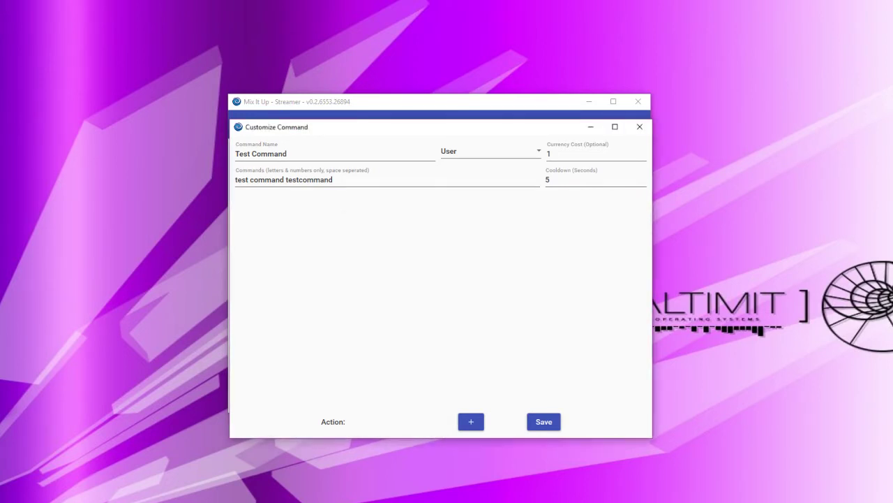
{"action": "scroll", "coordinate": [398, 386], "scroll_direction": "down", "scroll_amount": 2}
{"action": "left_click", "coordinate": [373, 226]}
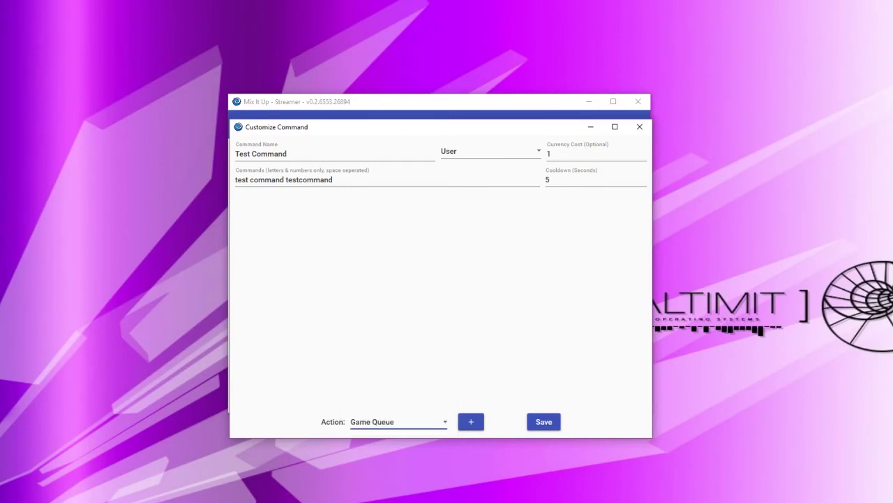
{"action": "left_click", "coordinate": [471, 421]}
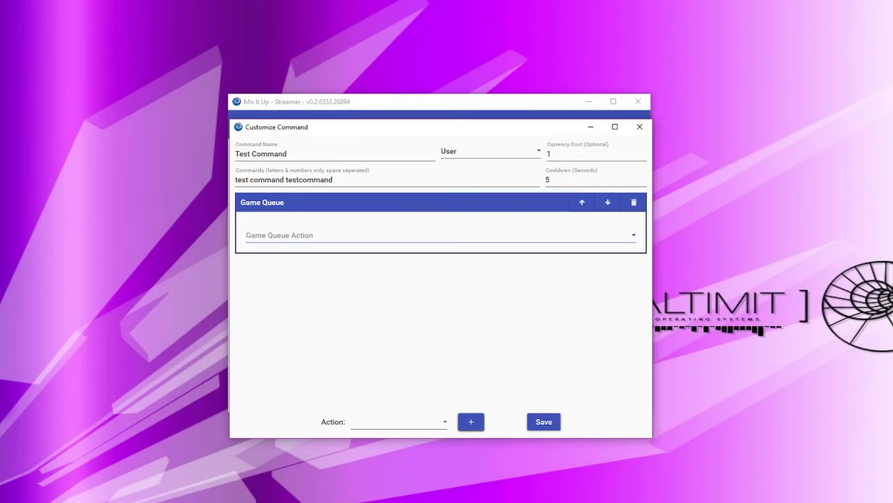
Review the Game Queue action options from User Join Queue to Remove User in Front of Queue, and delete the action
{"action": "left_click", "coordinate": [440, 235]}
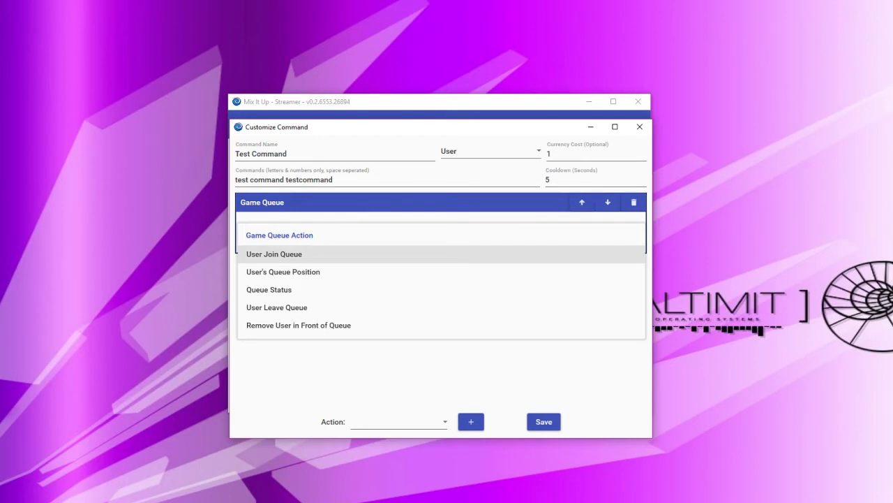
{"action": "key", "text": "Down"}
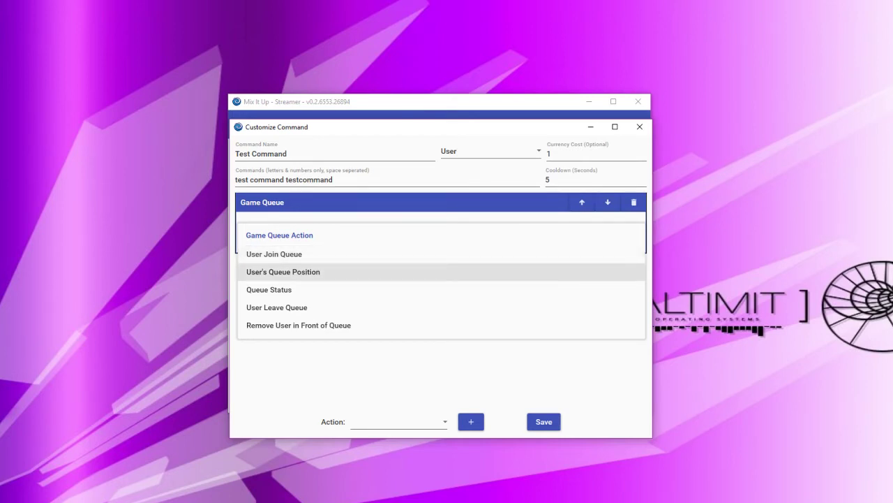
{"action": "key", "text": "Down"}
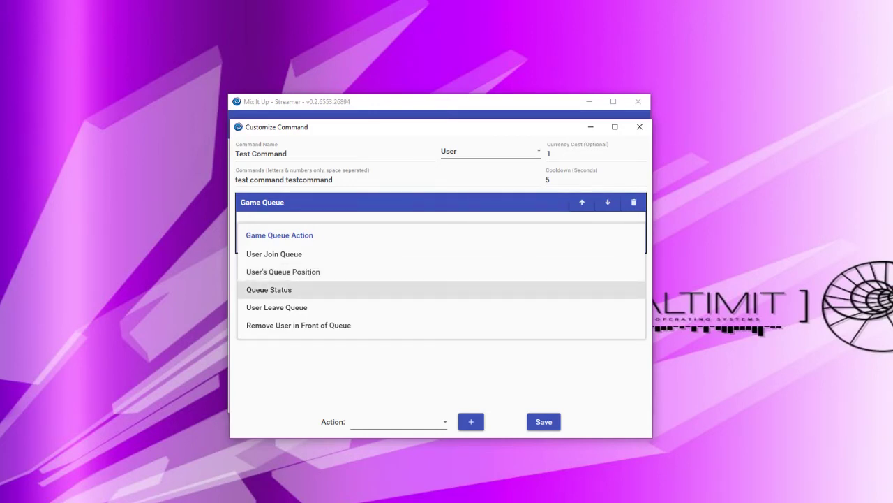
{"action": "key", "text": "Down"}
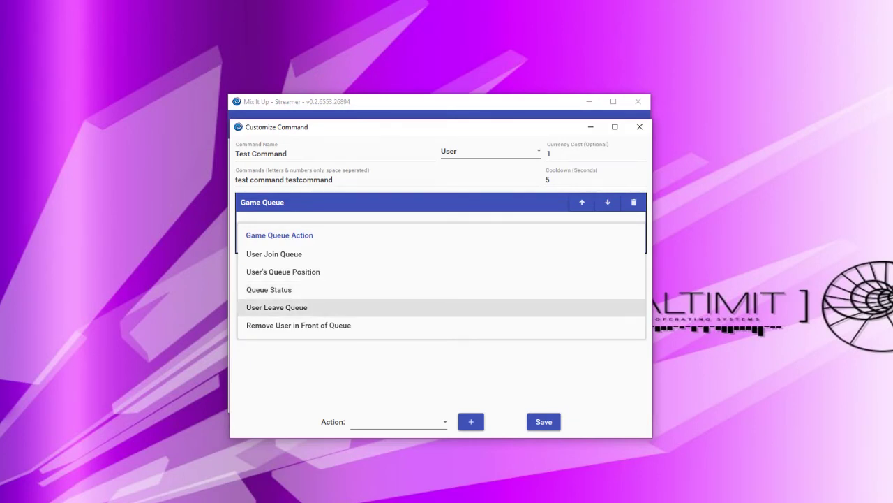
{"action": "key", "text": "Down"}
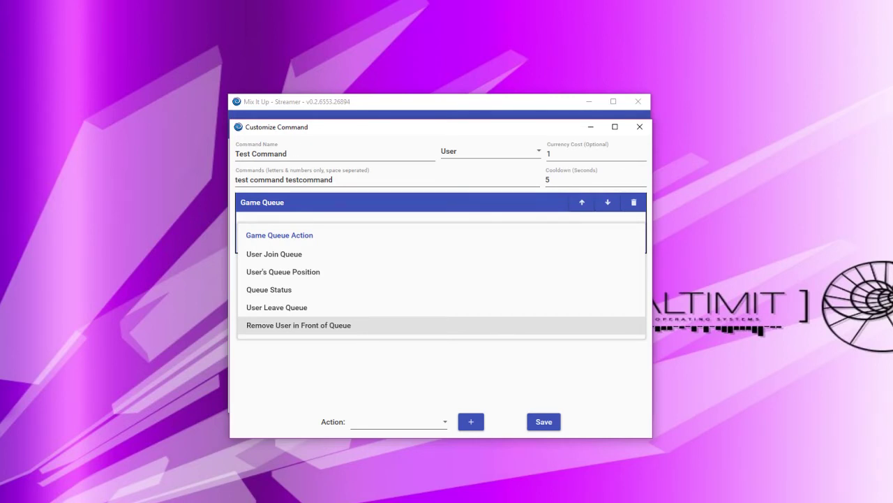
{"action": "left_click", "coordinate": [439, 370]}
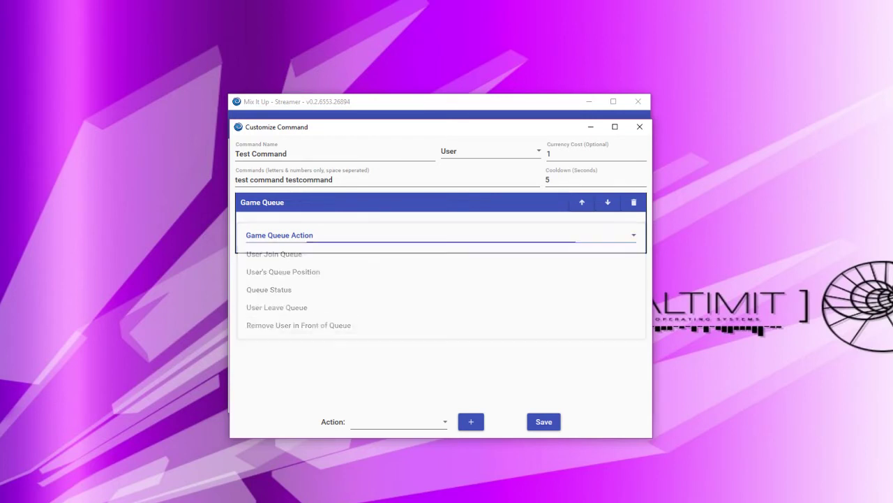
{"action": "left_click", "coordinate": [633, 202]}
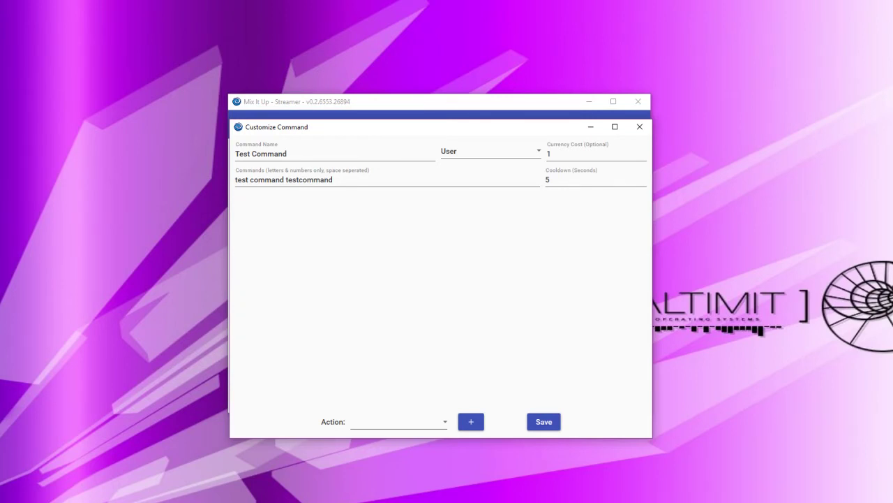
Add an Input action to the command
{"action": "left_click", "coordinate": [398, 422]}
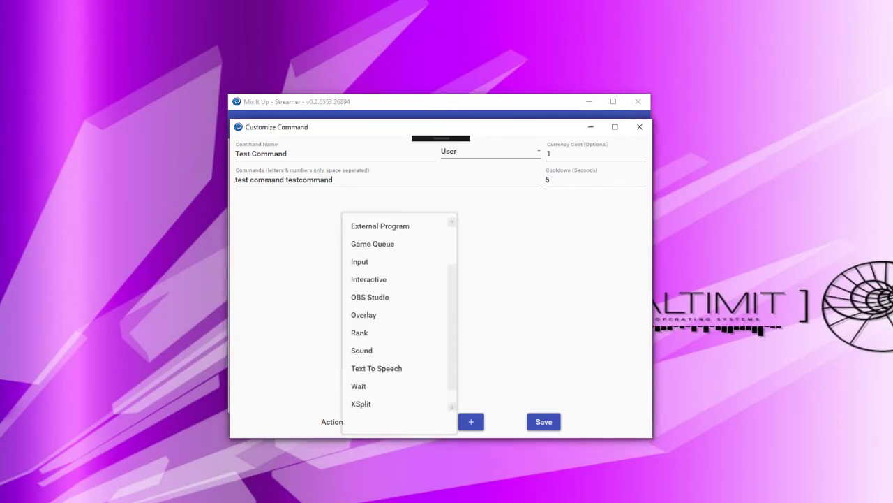
{"action": "scroll", "coordinate": [398, 388], "scroll_direction": "down", "scroll_amount": 1}
{"action": "left_click", "coordinate": [391, 243]}
{"action": "left_click", "coordinate": [472, 422]}
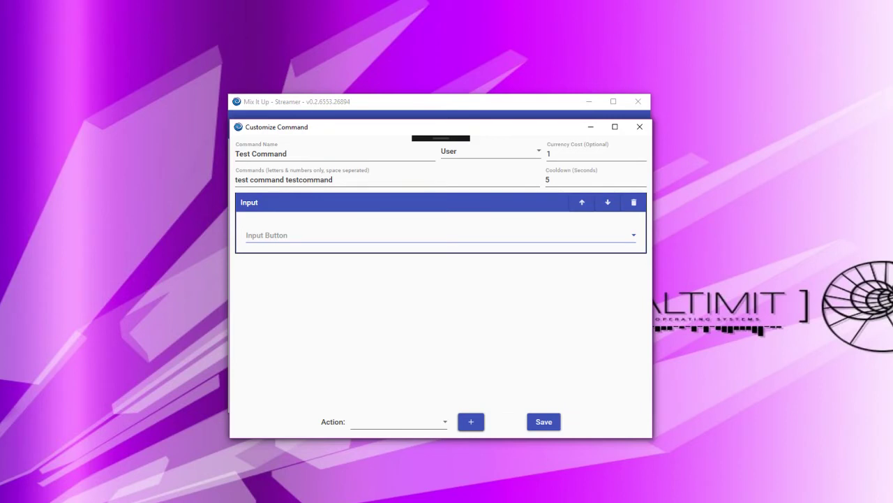
Browse the mouse and keyboard buttons available for the Input action, and delete the action without choosing one
{"action": "left_click", "coordinate": [440, 235]}
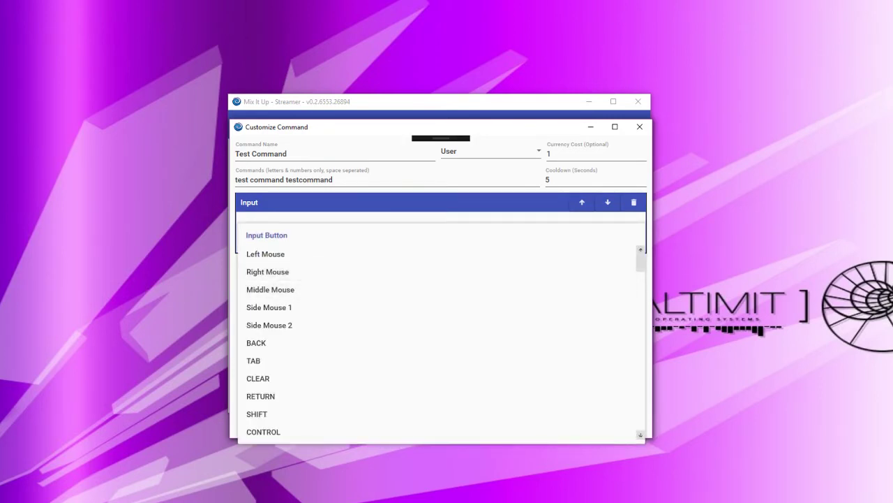
{"action": "scroll", "coordinate": [439, 342], "scroll_direction": "down", "scroll_amount": 20}
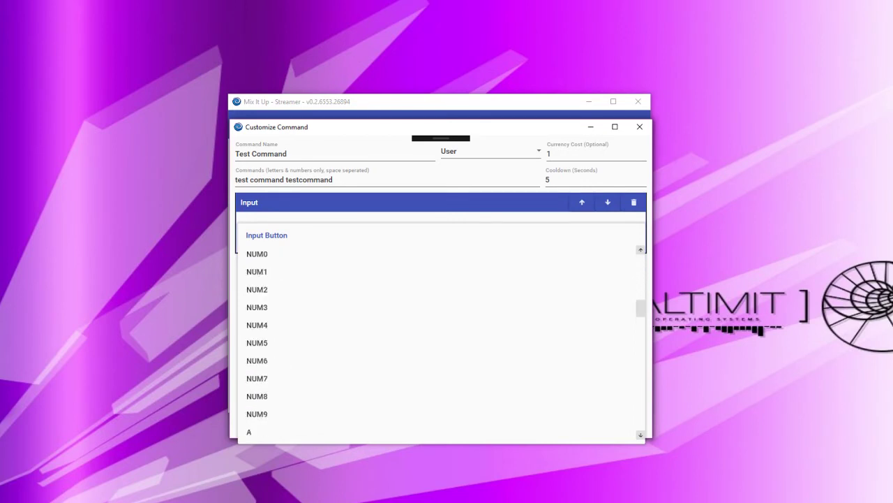
{"action": "scroll", "coordinate": [440, 342], "scroll_direction": "down", "scroll_amount": 7}
{"action": "scroll", "coordinate": [440, 342], "scroll_direction": "up", "scroll_amount": 7}
{"action": "scroll", "coordinate": [440, 342], "scroll_direction": "down", "scroll_amount": 4}
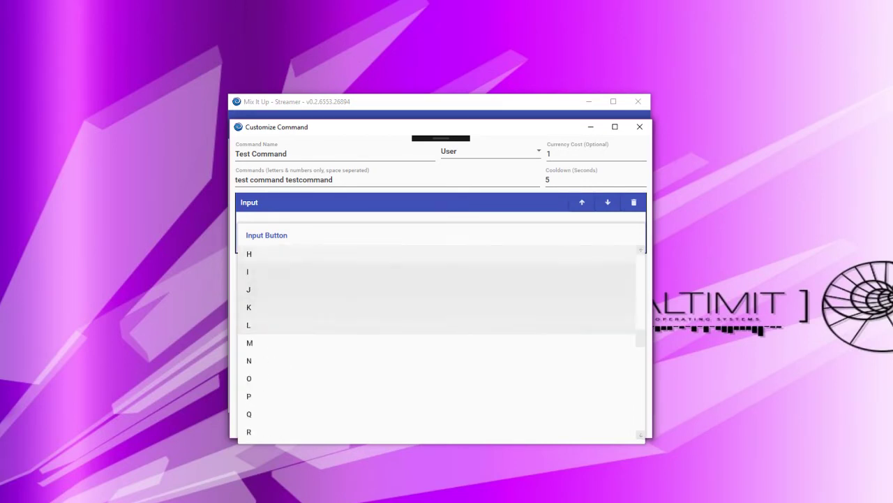
{"action": "key", "text": "Escape"}
{"action": "left_click", "coordinate": [634, 202]}
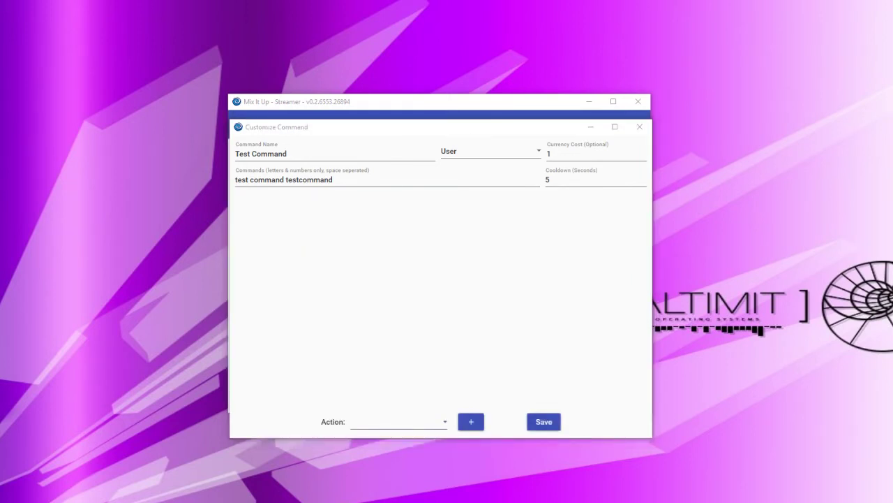
Add an Interactive action to the command
{"action": "left_click", "coordinate": [399, 422]}
{"action": "scroll", "coordinate": [384, 349], "scroll_direction": "down", "scroll_amount": 1}
{"action": "left_click", "coordinate": [370, 262]}
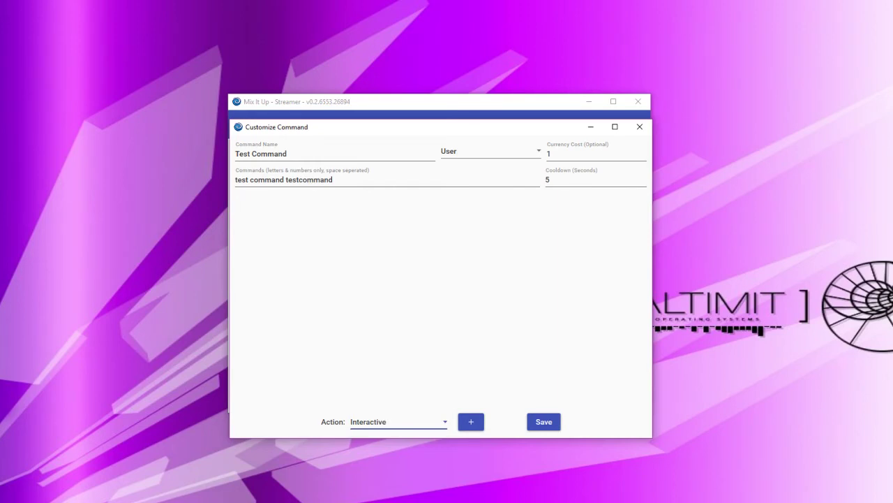
{"action": "left_click", "coordinate": [471, 421]}
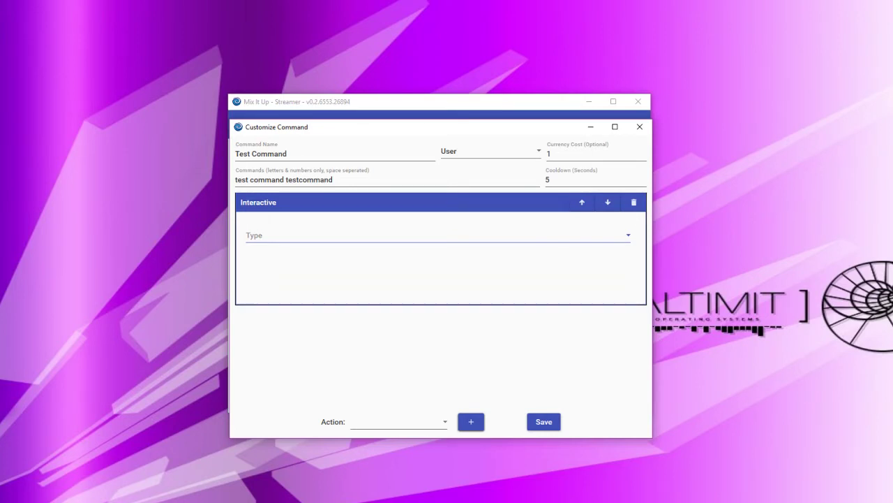
Compare the Interactive types Add User To Group and Move Group To Scene, and delete the action without choosing one
{"action": "left_click", "coordinate": [438, 236]}
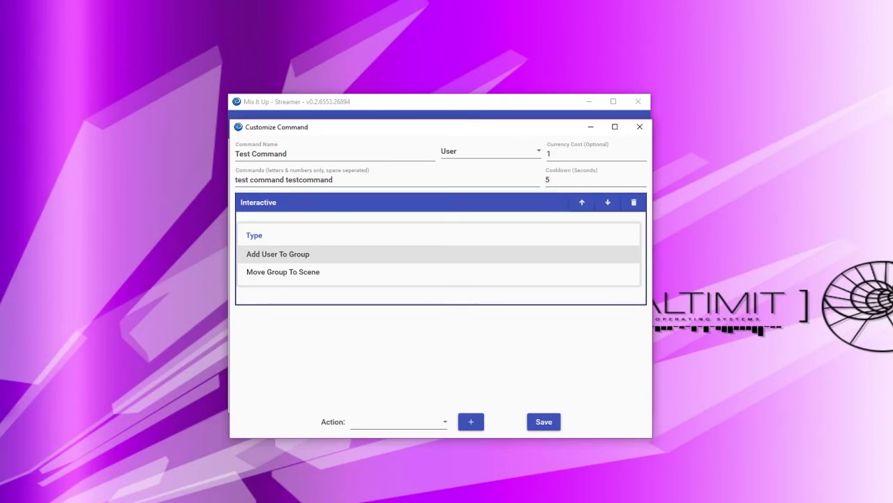
{"action": "key", "text": "Down"}
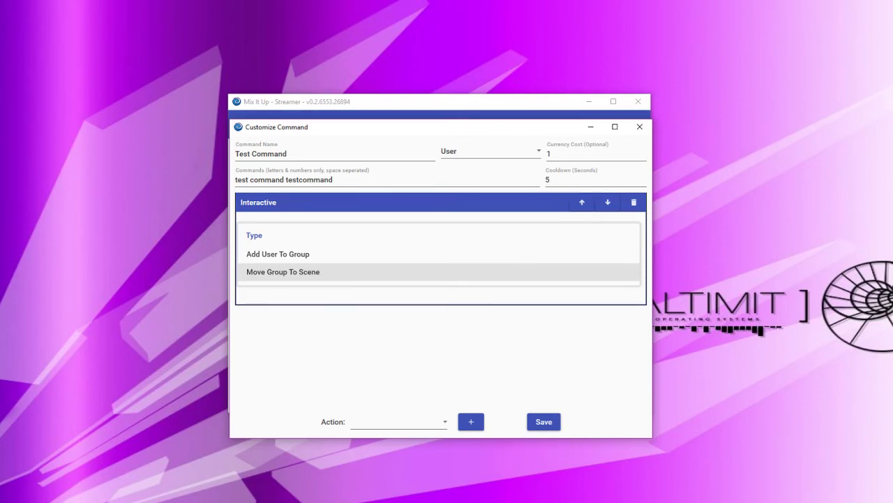
{"action": "key", "text": "Up"}
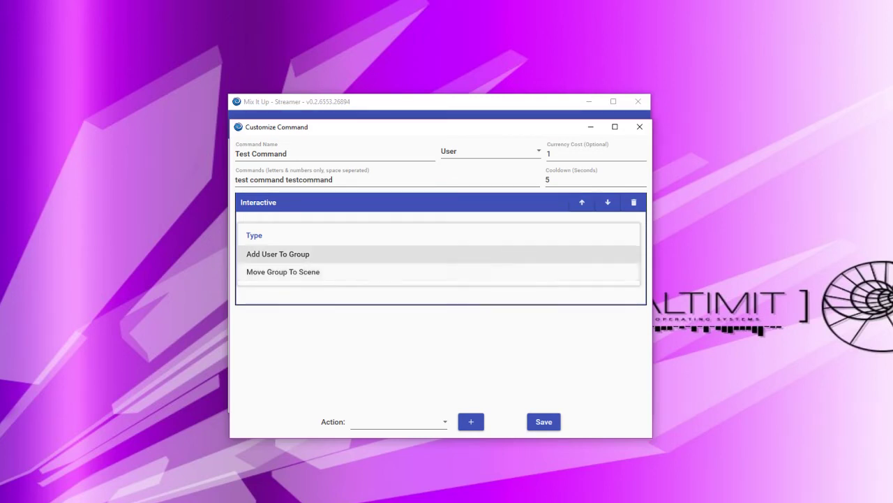
{"action": "key", "text": "Down"}
{"action": "key", "text": "Up"}
{"action": "key", "text": "Down"}
{"action": "key", "text": "Up"}
{"action": "key", "text": "Down"}
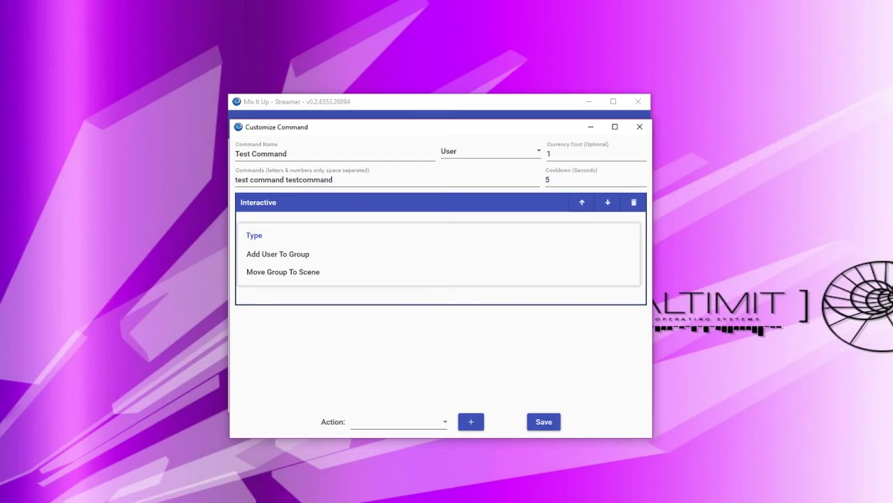
{"action": "key", "text": "Escape"}
{"action": "left_click", "coordinate": [634, 202]}
{"action": "key", "text": "Delete"}
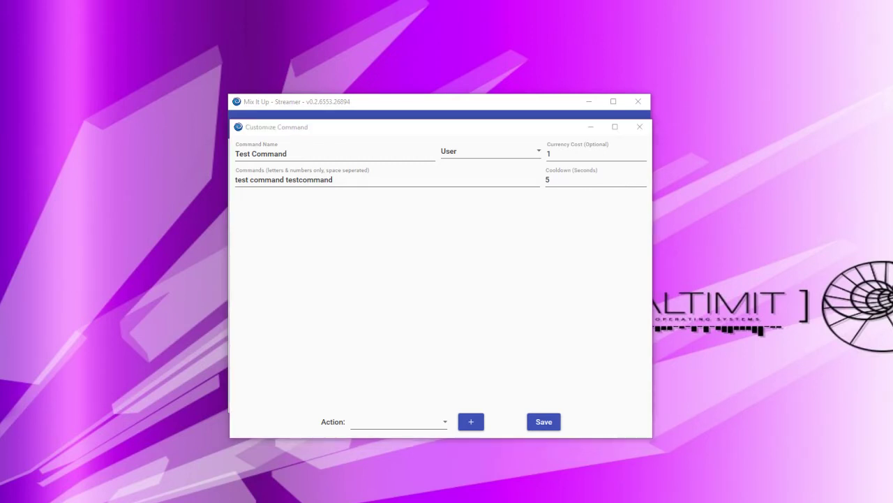
Add an OBS Studio action to the command
{"action": "left_click", "coordinate": [398, 422]}
{"action": "scroll", "coordinate": [395, 262], "scroll_direction": "down", "scroll_amount": 1}
{"action": "left_click", "coordinate": [370, 279]}
{"action": "left_click", "coordinate": [471, 422]}
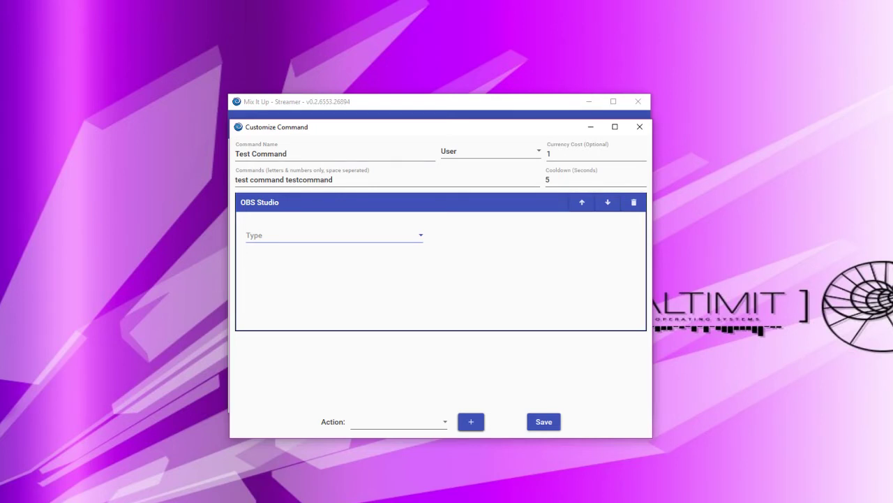
Review the OBS Studio types Scene, Source Visibility, Text Source and Web Browser Source, and delete the action
{"action": "left_click", "coordinate": [334, 235]}
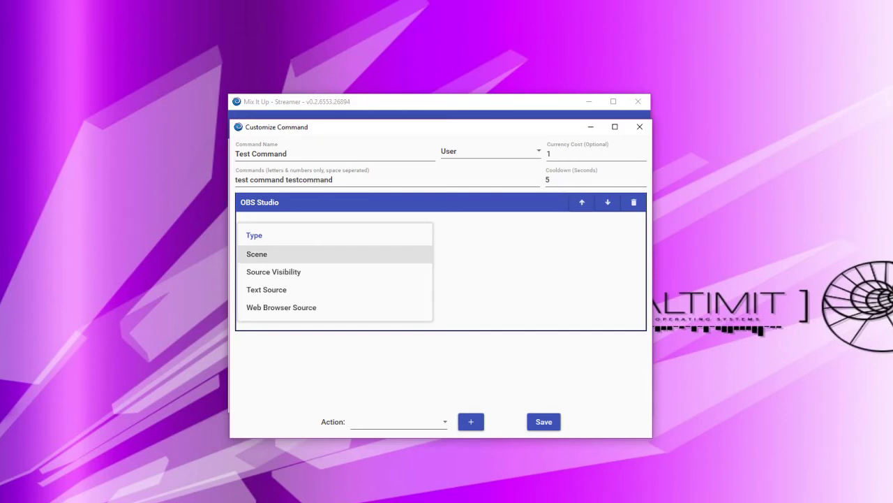
{"action": "key", "text": "Down"}
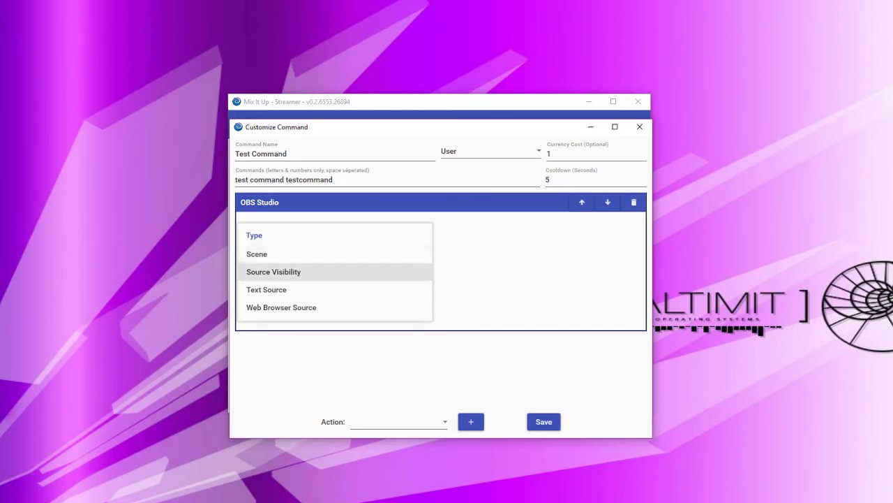
{"action": "key", "text": "Down"}
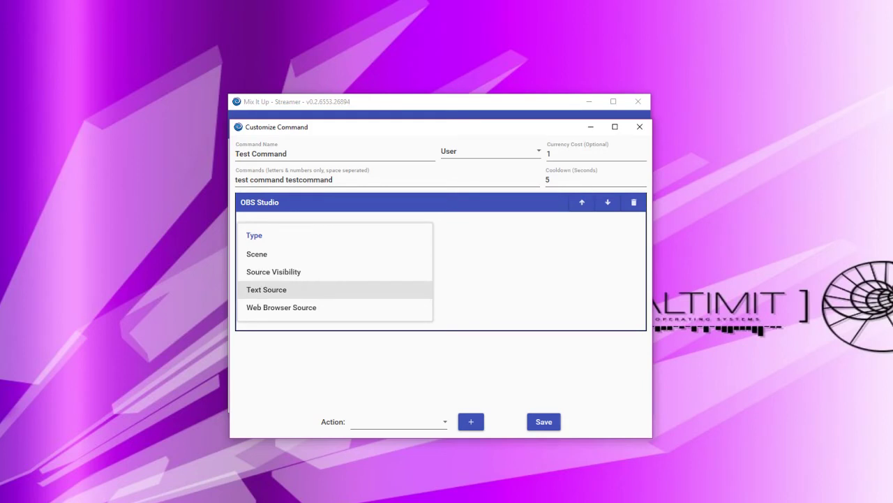
{"action": "key", "text": "Down"}
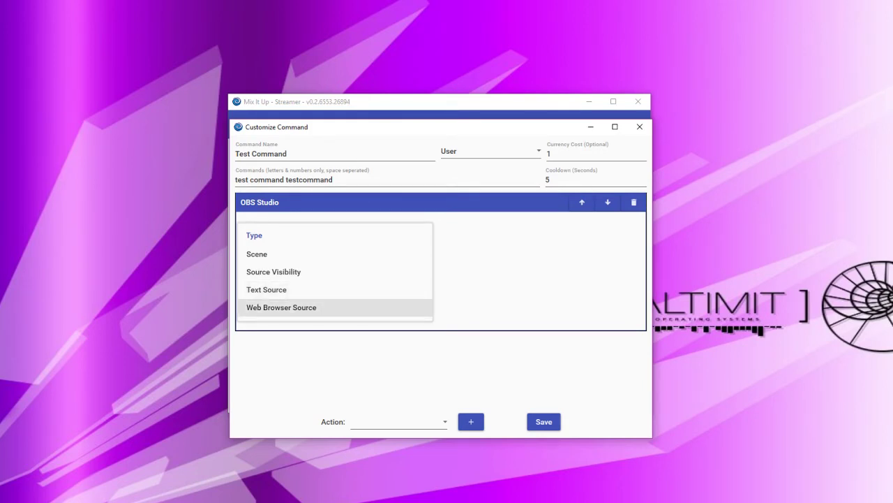
{"action": "key", "text": "Escape"}
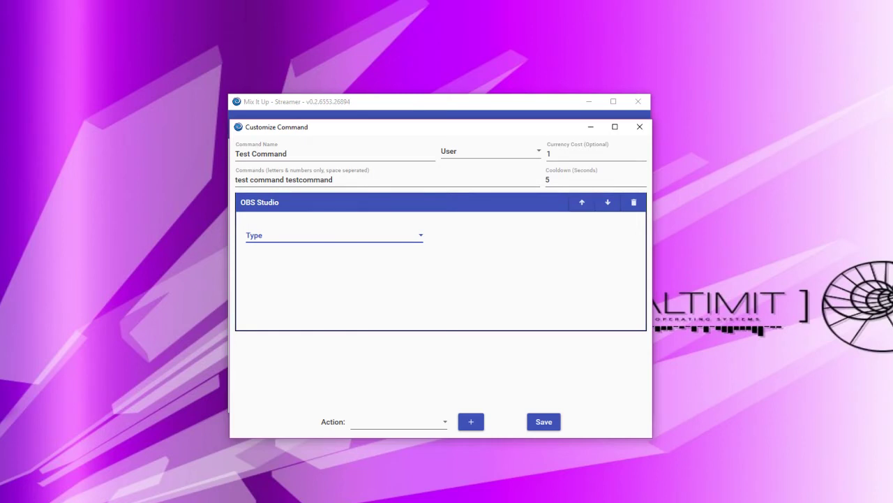
{"action": "left_click", "coordinate": [634, 202]}
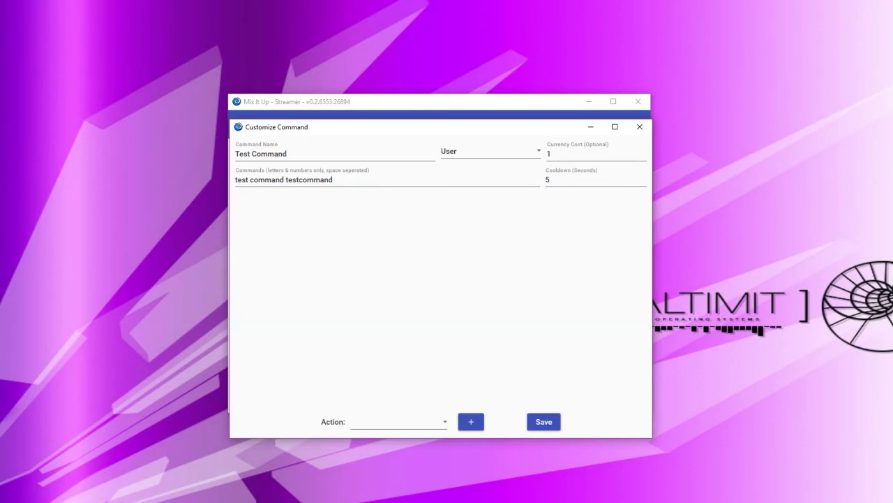
Add an Overlay action to the command
{"action": "left_click", "coordinate": [398, 421]}
{"action": "scroll", "coordinate": [384, 314], "scroll_direction": "down", "scroll_amount": 1}
{"action": "left_click", "coordinate": [365, 297]}
{"action": "left_click", "coordinate": [471, 421]}
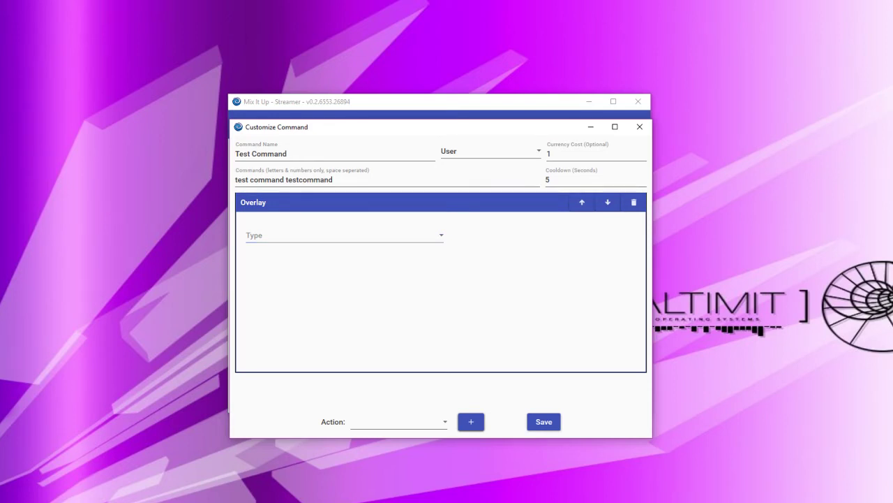
Delete the Overlay action and add a Rank action to the command
{"action": "left_click", "coordinate": [633, 203]}
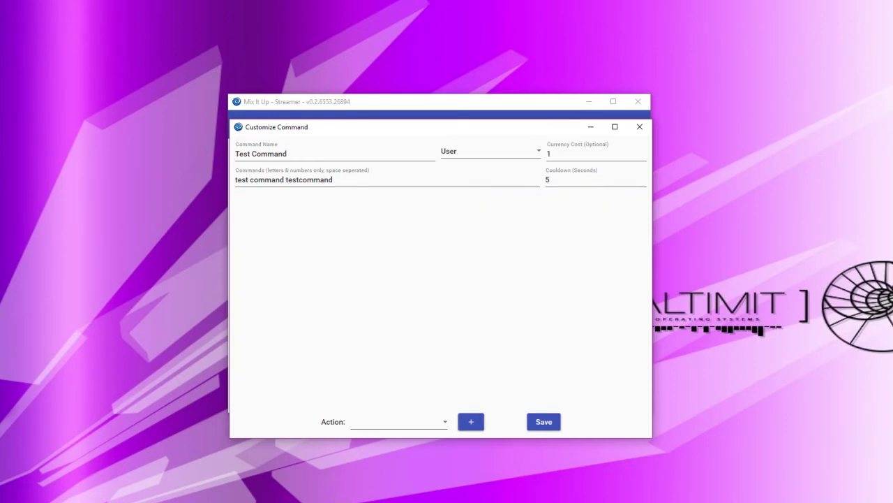
{"action": "left_click", "coordinate": [398, 421]}
{"action": "scroll", "coordinate": [399, 386], "scroll_direction": "down", "scroll_amount": 3}
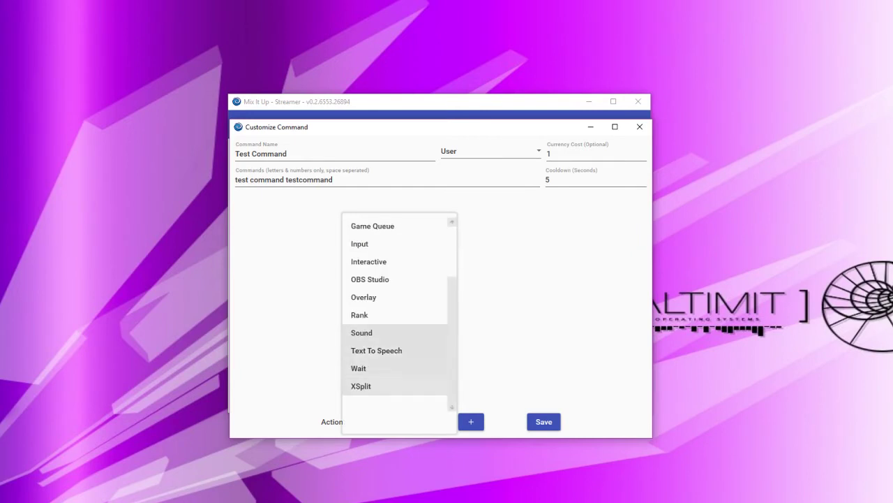
{"action": "left_click", "coordinate": [360, 314]}
{"action": "left_click", "coordinate": [471, 422]}
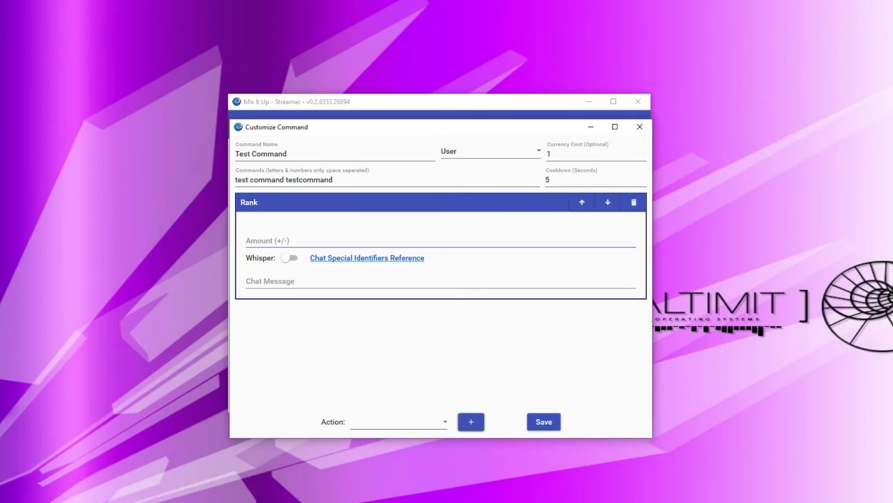
Set the Rank action's amount to 5, check its Chat Message field, and delete the action
{"action": "left_click", "coordinate": [440, 240]}
{"action": "type", "text": "5"}
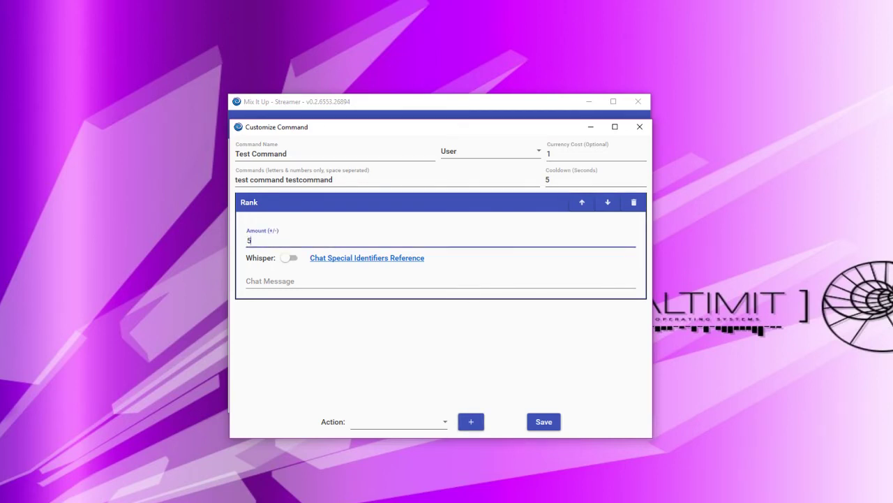
{"action": "left_click", "coordinate": [440, 282]}
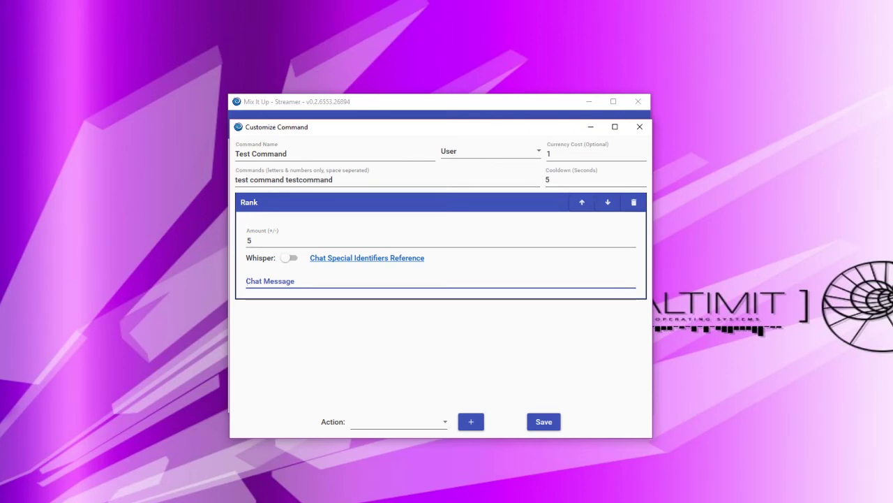
{"action": "left_click", "coordinate": [634, 202]}
Add a Sound action to the command
{"action": "left_click", "coordinate": [399, 422]}
{"action": "scroll", "coordinate": [399, 386], "scroll_direction": "down", "scroll_amount": 3}
{"action": "left_click", "coordinate": [391, 333]}
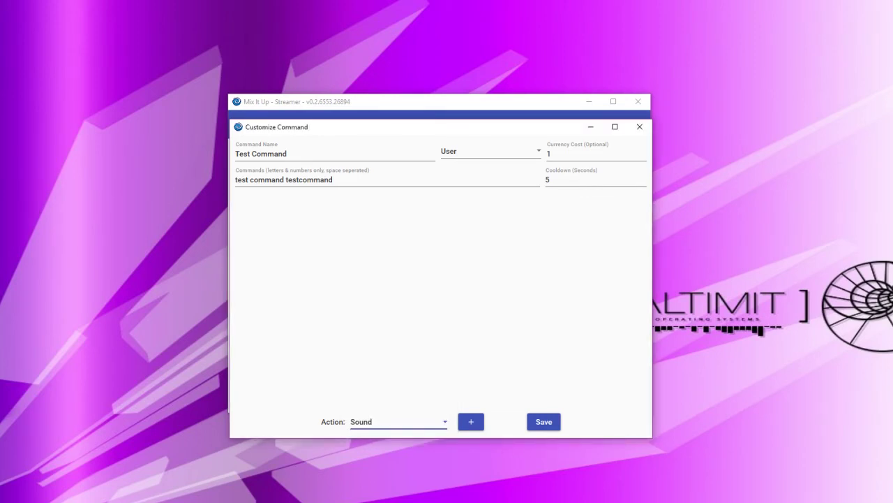
{"action": "left_click", "coordinate": [471, 421]}
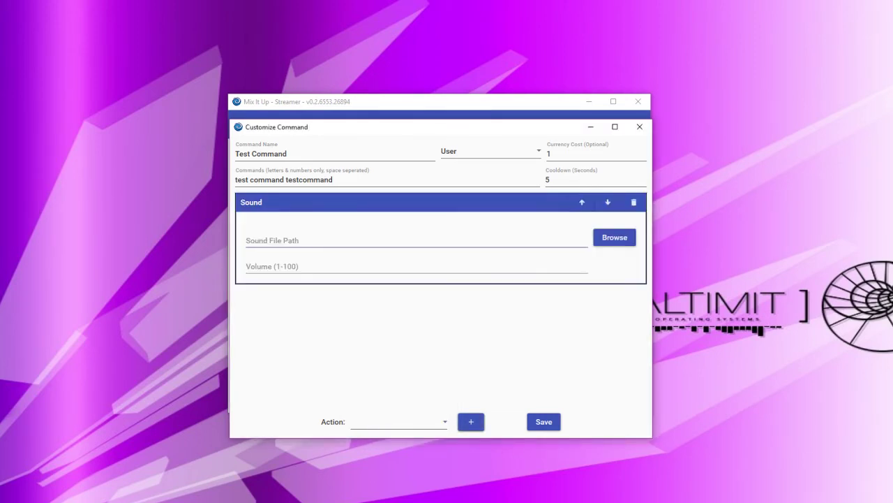
Look over the Sound action's file path and volume fields, and delete the action without filling them in
{"action": "left_click", "coordinate": [417, 266]}
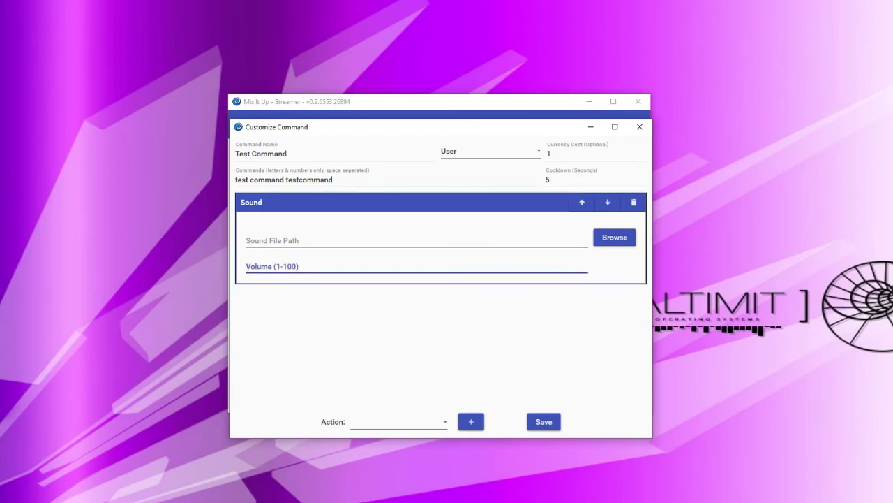
{"action": "left_click", "coordinate": [417, 240]}
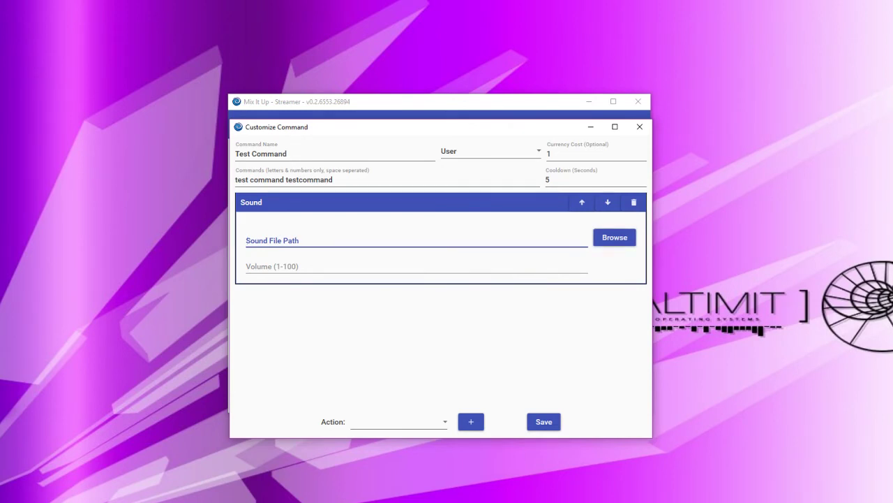
{"action": "left_click", "coordinate": [417, 266]}
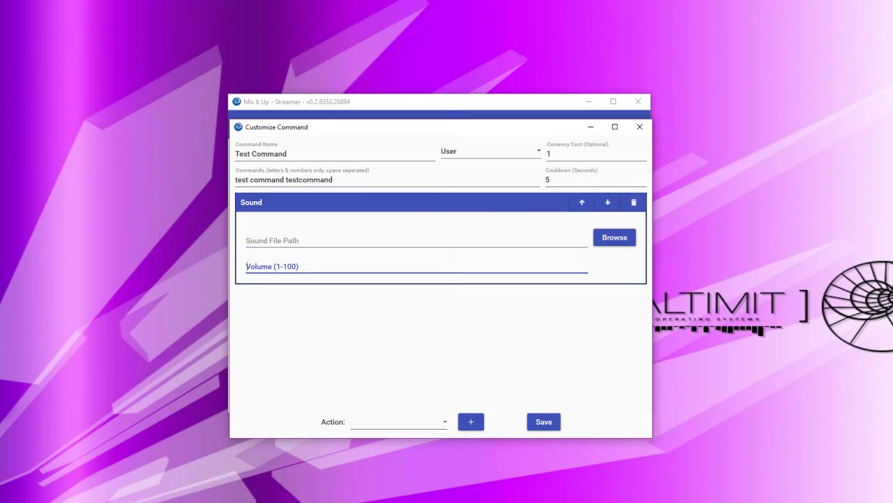
{"action": "left_click", "coordinate": [634, 203]}
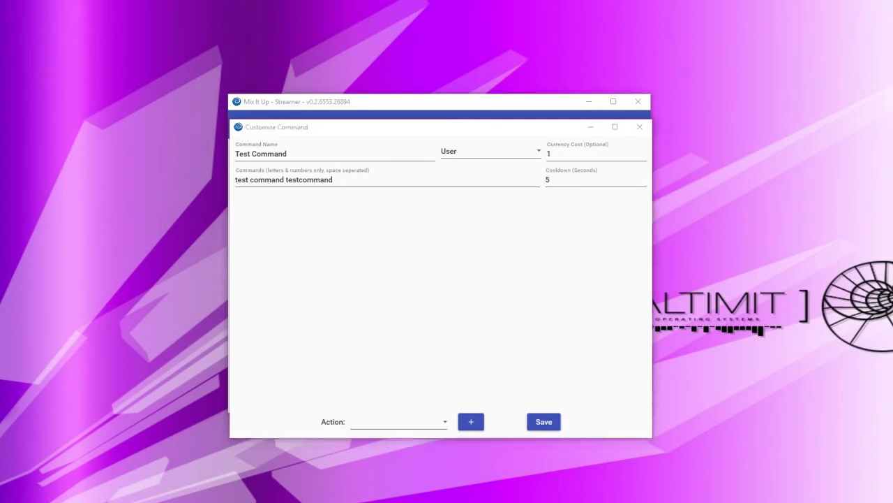
Add a Text To Speech action to the command
{"action": "left_click", "coordinate": [399, 422]}
{"action": "scroll", "coordinate": [398, 403], "scroll_direction": "down", "scroll_amount": 3}
{"action": "left_click", "coordinate": [377, 350]}
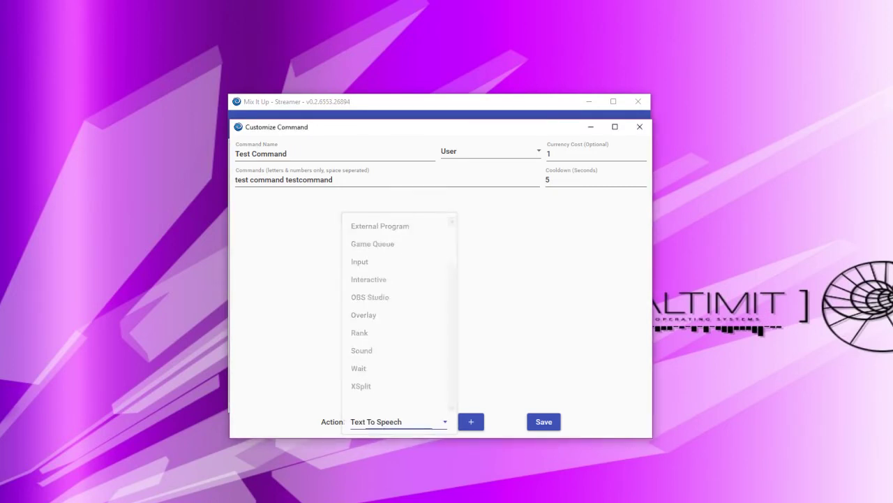
{"action": "left_click", "coordinate": [471, 421]}
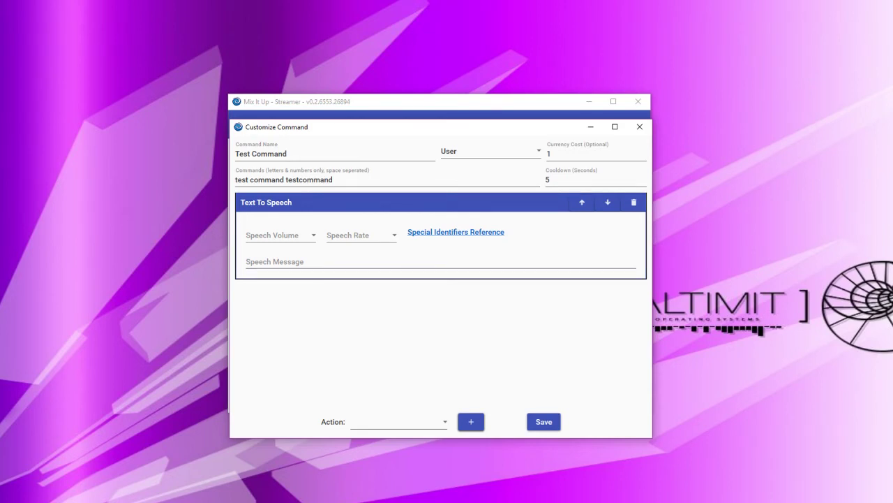
Review the Speech Volume and Speech Rate choices and the Speech Message field, and delete the Text To Speech action
{"action": "left_click", "coordinate": [281, 236]}
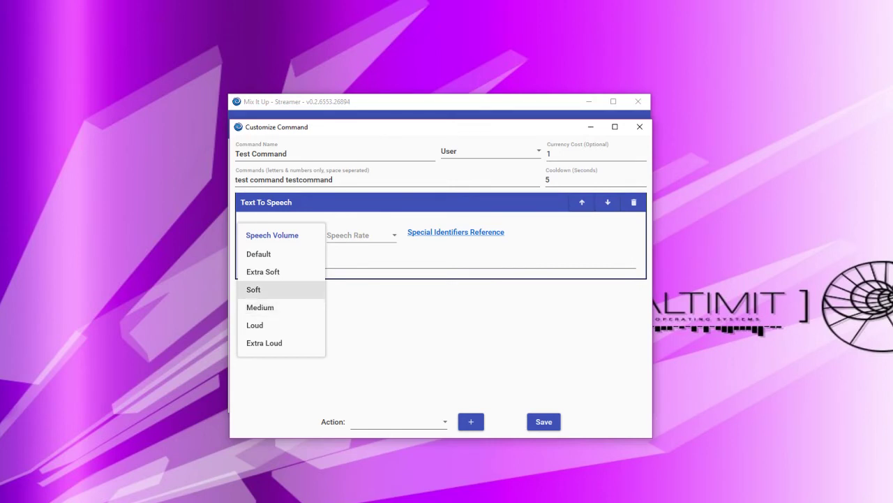
{"action": "left_click", "coordinate": [362, 236]}
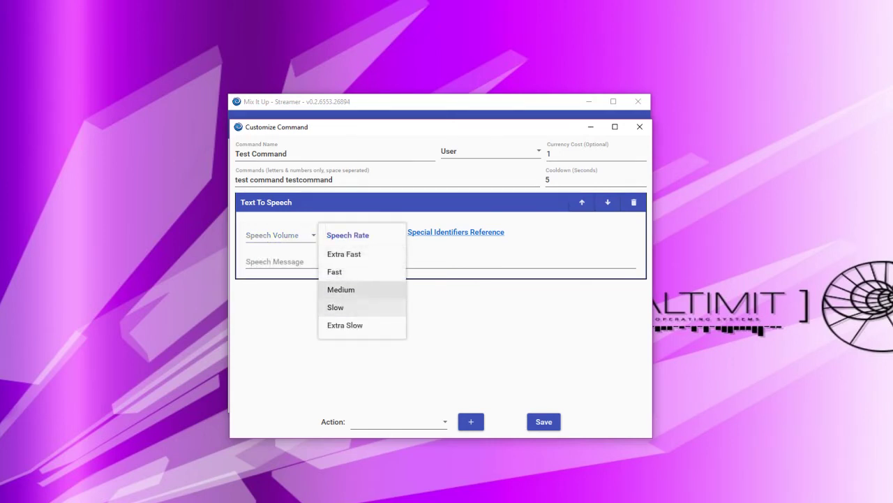
{"action": "left_click", "coordinate": [294, 263]}
{"action": "left_click", "coordinate": [293, 262]}
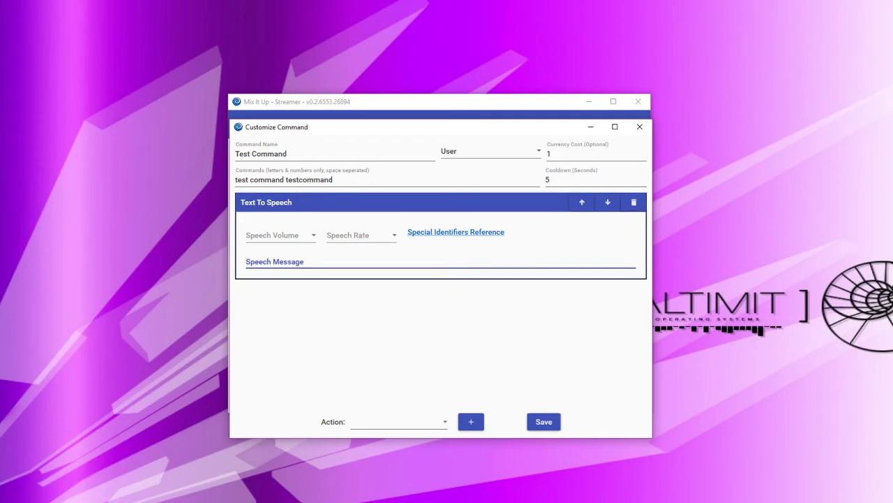
{"action": "left_click", "coordinate": [634, 202]}
Add a Wait action, check its Duration (Seconds) field, and delete the action
{"action": "left_click", "coordinate": [399, 421]}
{"action": "scroll", "coordinate": [391, 386], "scroll_direction": "down", "scroll_amount": 1}
{"action": "left_click", "coordinate": [391, 369]}
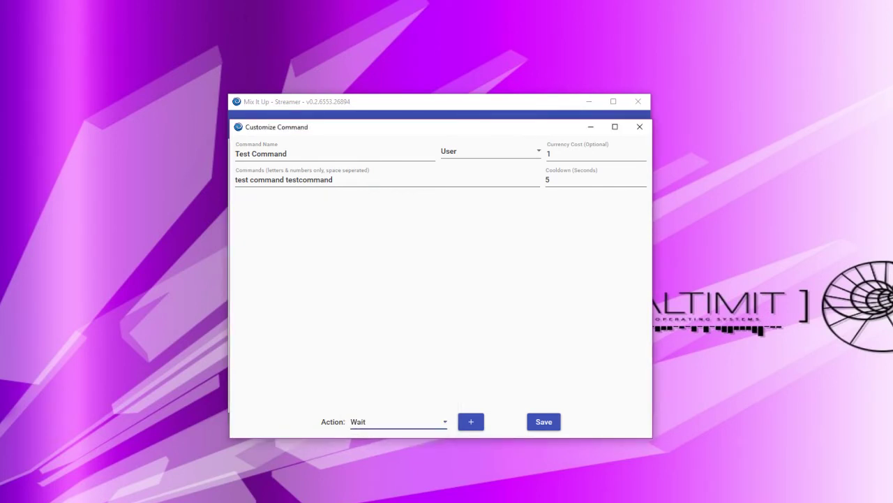
{"action": "left_click", "coordinate": [471, 422]}
{"action": "left_click", "coordinate": [440, 240]}
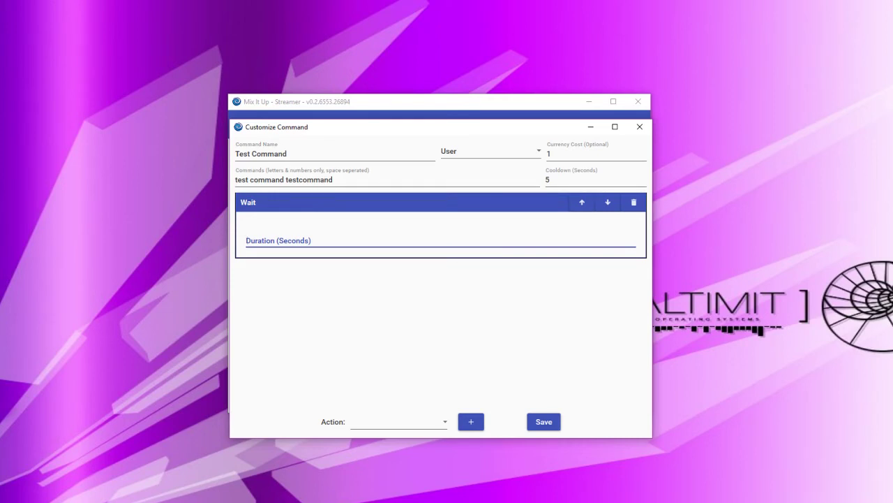
{"action": "left_click", "coordinate": [634, 202]}
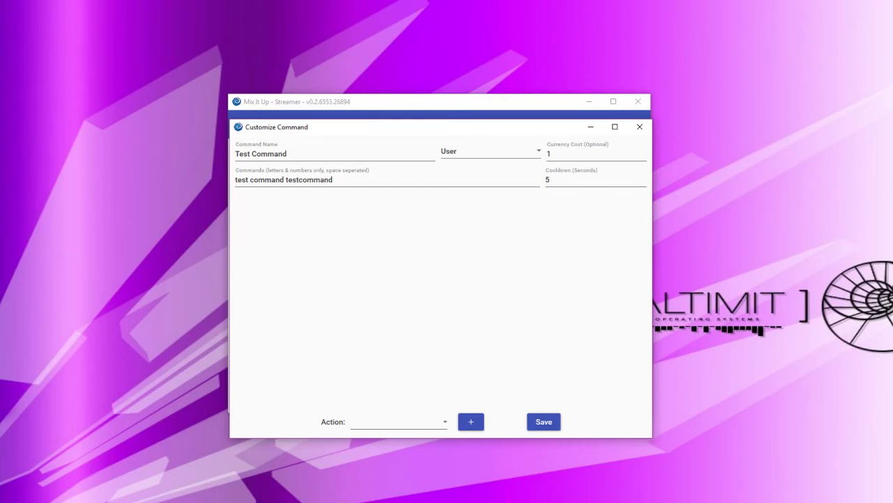
Add an XSplit action to the command
{"action": "left_click", "coordinate": [397, 422]}
{"action": "scroll", "coordinate": [394, 314], "scroll_direction": "down", "scroll_amount": 1}
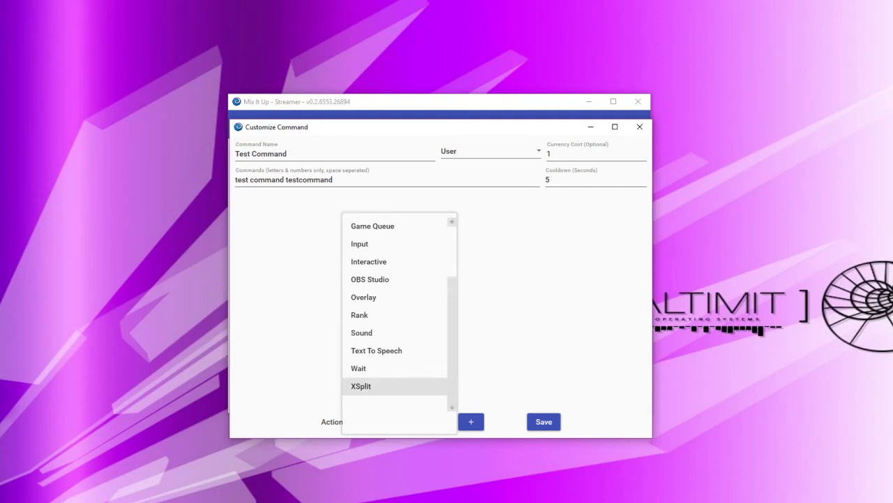
{"action": "left_click", "coordinate": [361, 386]}
{"action": "left_click", "coordinate": [472, 421]}
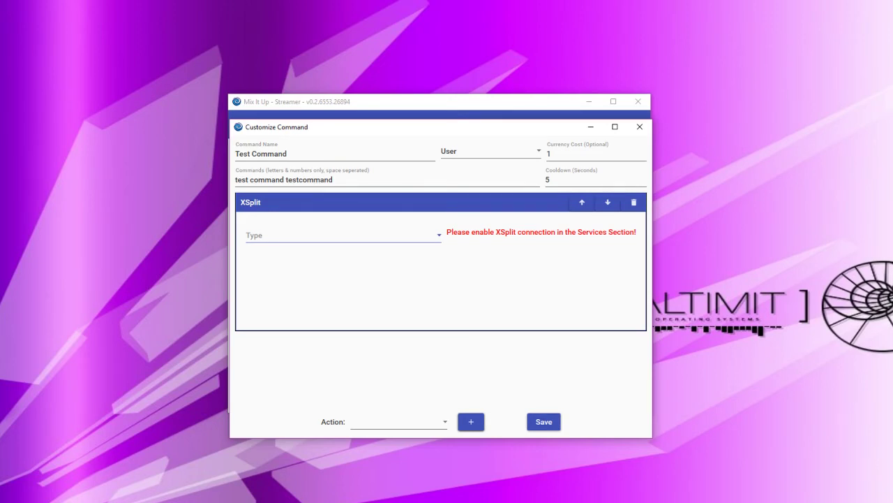
Review the XSplit types Scene, Source Visibility, Text Source and Web Browser Source, and delete the action without choosing one
{"action": "left_click", "coordinate": [344, 235]}
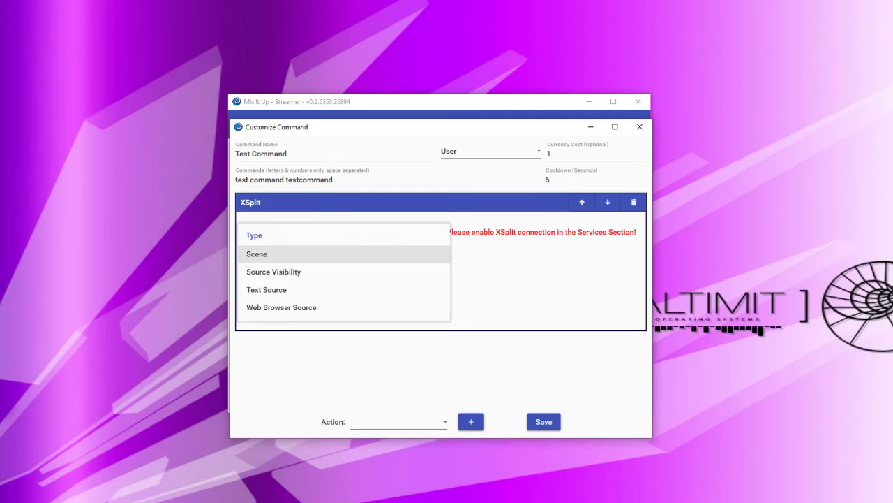
{"action": "key", "text": "Down"}
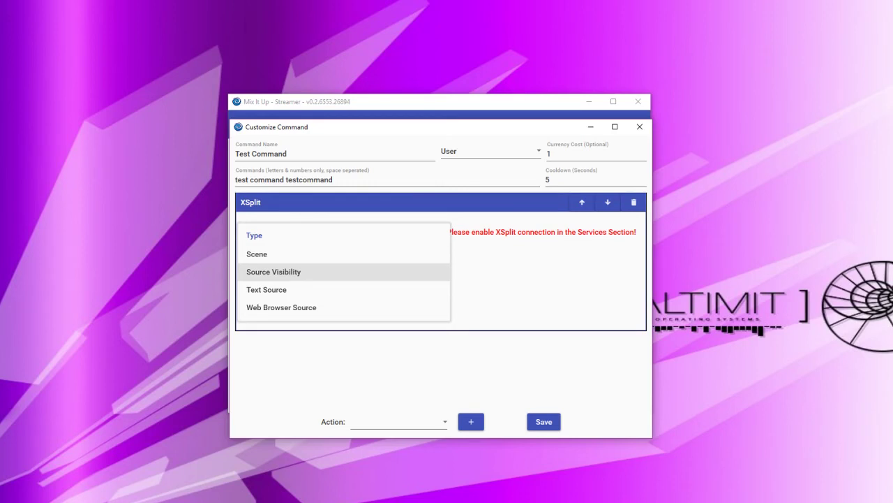
{"action": "key", "text": "Down"}
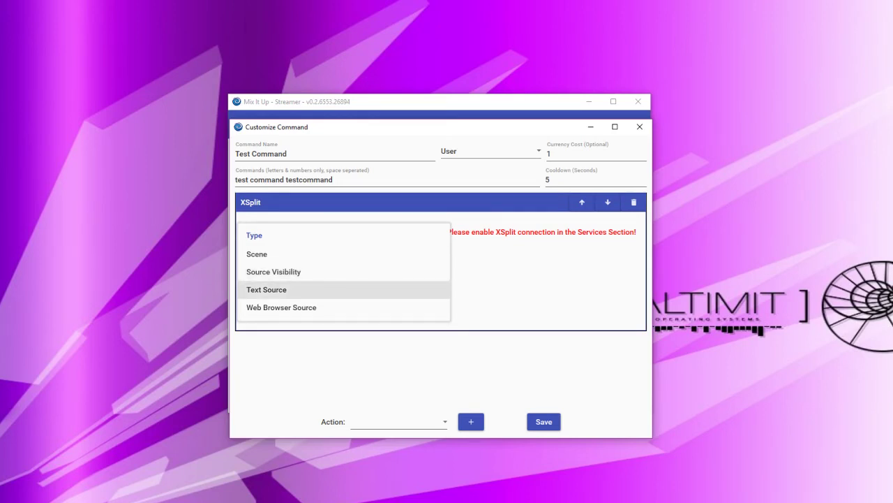
{"action": "key", "text": "Down"}
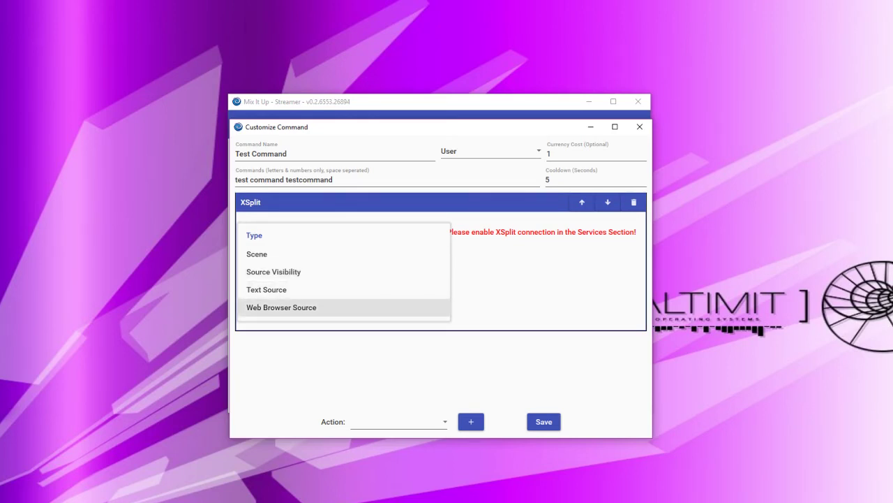
{"action": "key", "text": "Escape"}
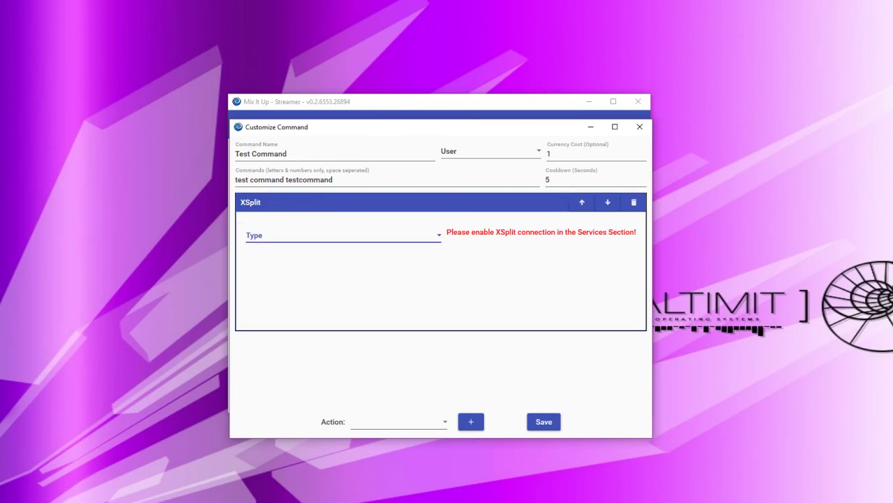
{"action": "left_click", "coordinate": [634, 202]}
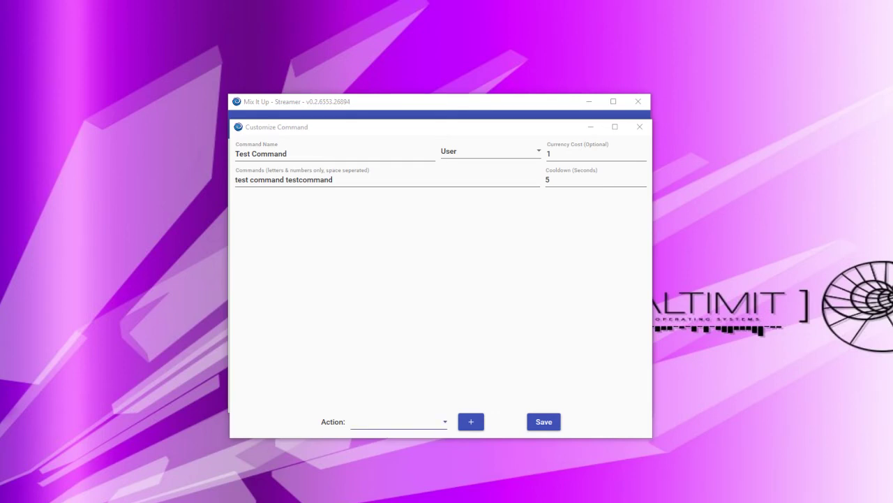
Add a Chat action with the message "Hello @$user, how are you?"
{"action": "left_click", "coordinate": [412, 422]}
{"action": "left_click", "coordinate": [359, 226]}
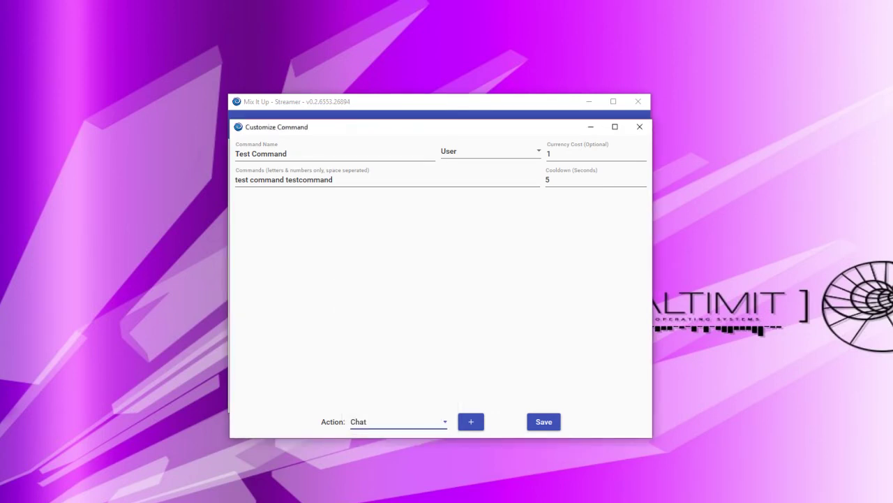
{"action": "left_click", "coordinate": [471, 421]}
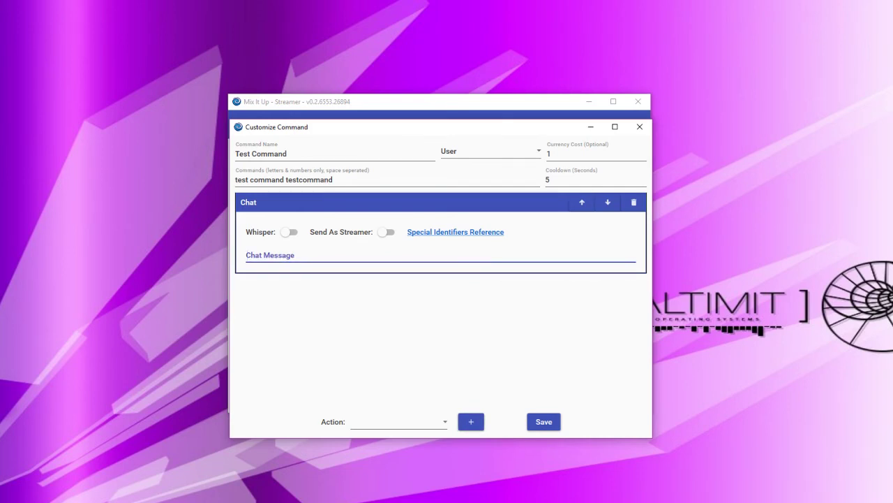
{"action": "type", "text": "Hello @$user, how are you?"}
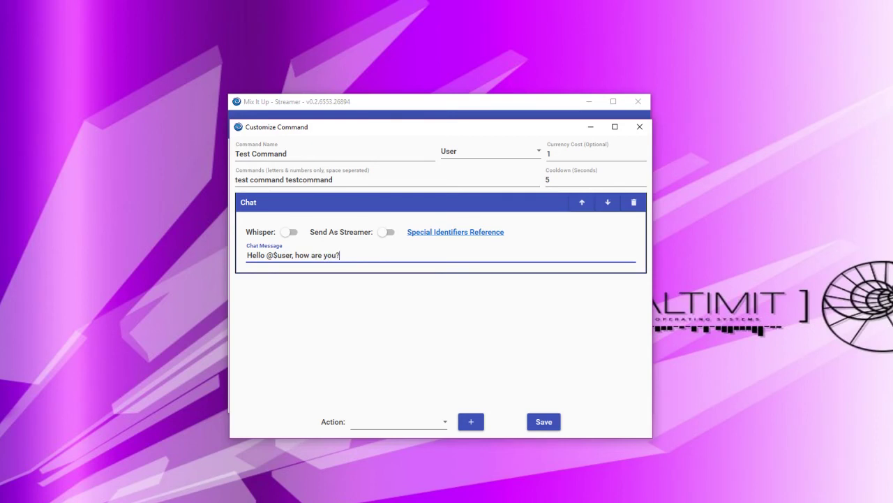
Highlight the $user special identifier in the chat message to point it out, leaving the text as it is
{"action": "left_click_drag", "start_coordinate": [273, 255], "coordinate": [290, 256]}
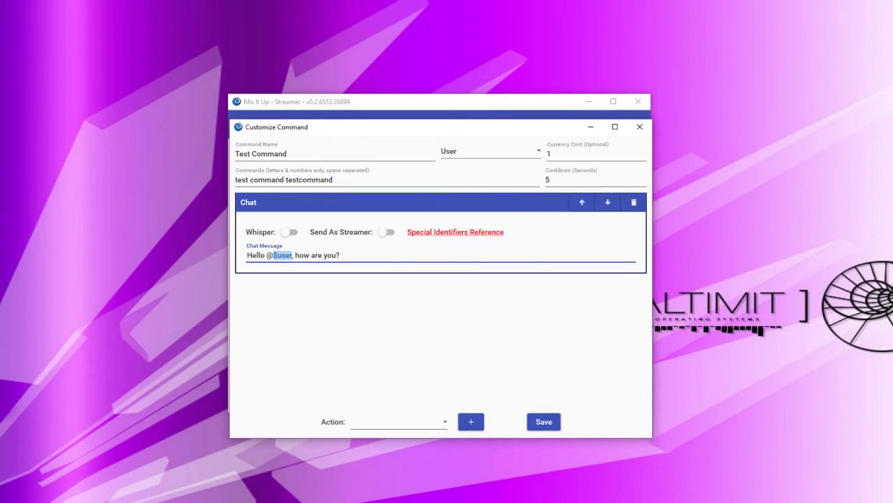
{"action": "left_click", "coordinate": [340, 255]}
{"action": "left_click_drag", "start_coordinate": [273, 255], "coordinate": [292, 255]}
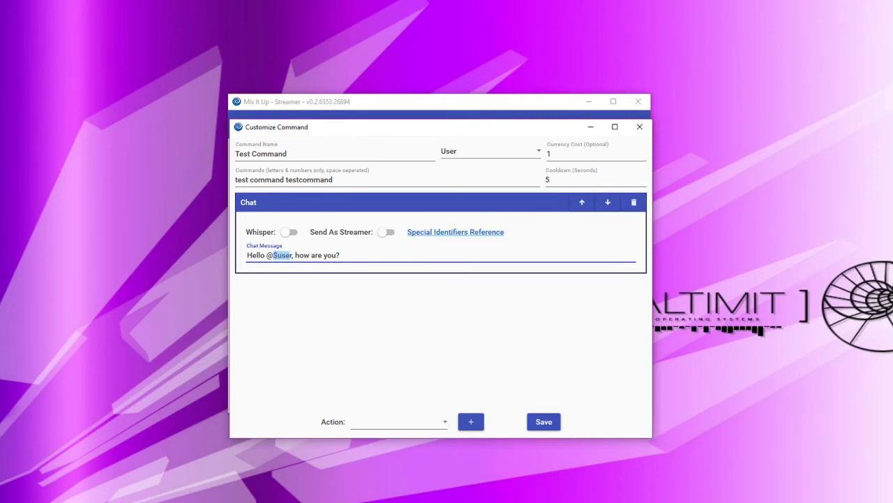
{"action": "left_click", "coordinate": [339, 255]}
{"action": "left_click_drag", "start_coordinate": [273, 254], "coordinate": [292, 255]}
{"action": "left_click", "coordinate": [340, 255]}
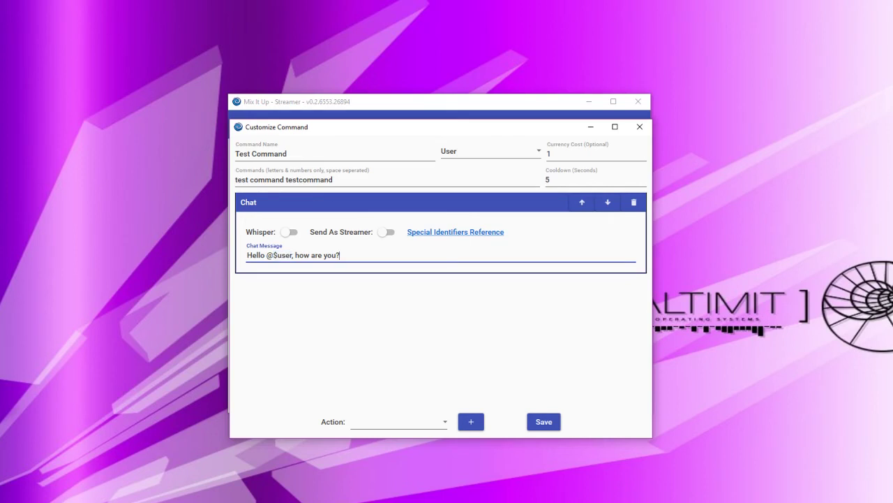